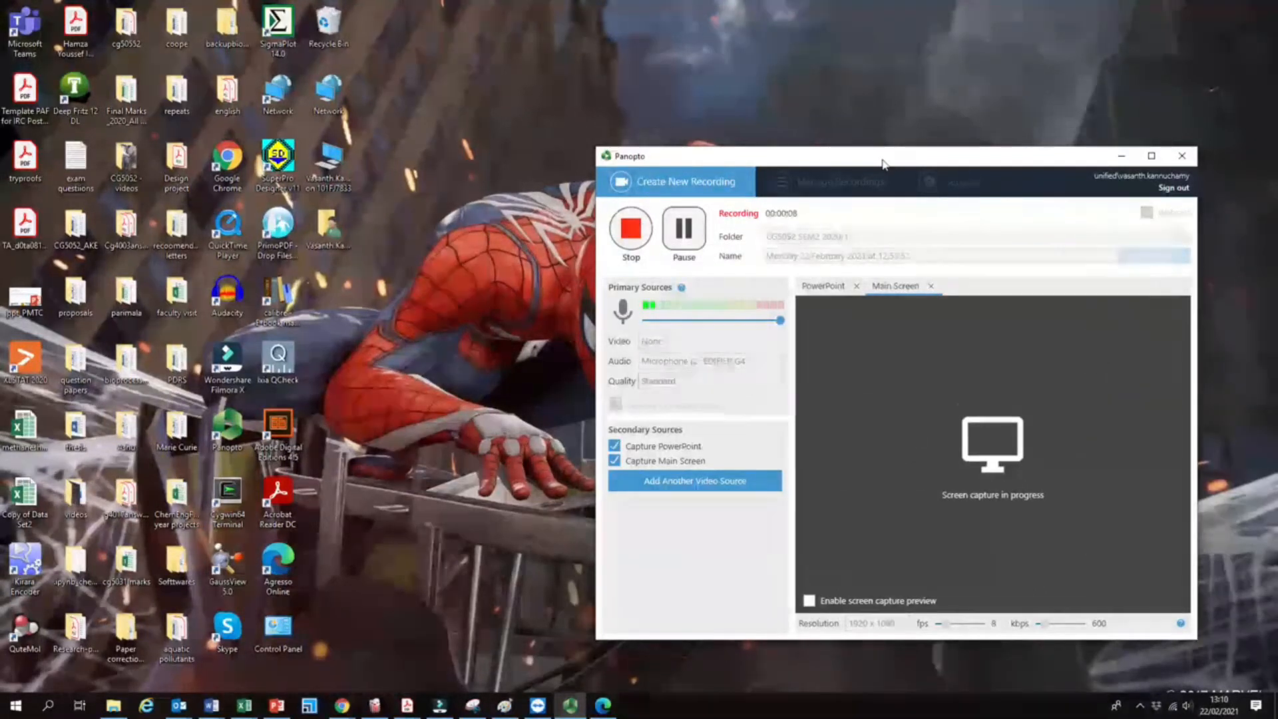
# Find and launch SuperPro Designer, and minimize the Panopto recorder that covers it
pyautogui.moveTo(883, 163); pyautogui.dragTo(778, 148)
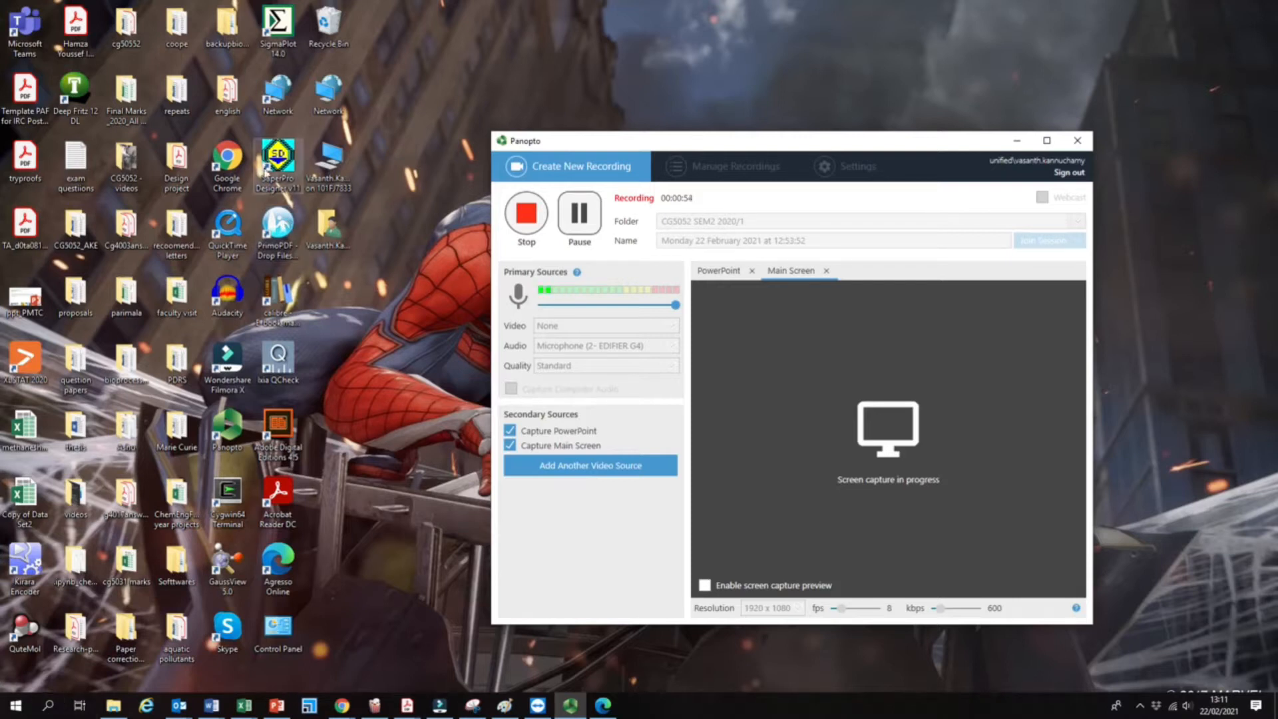
pyautogui.click(278, 159)
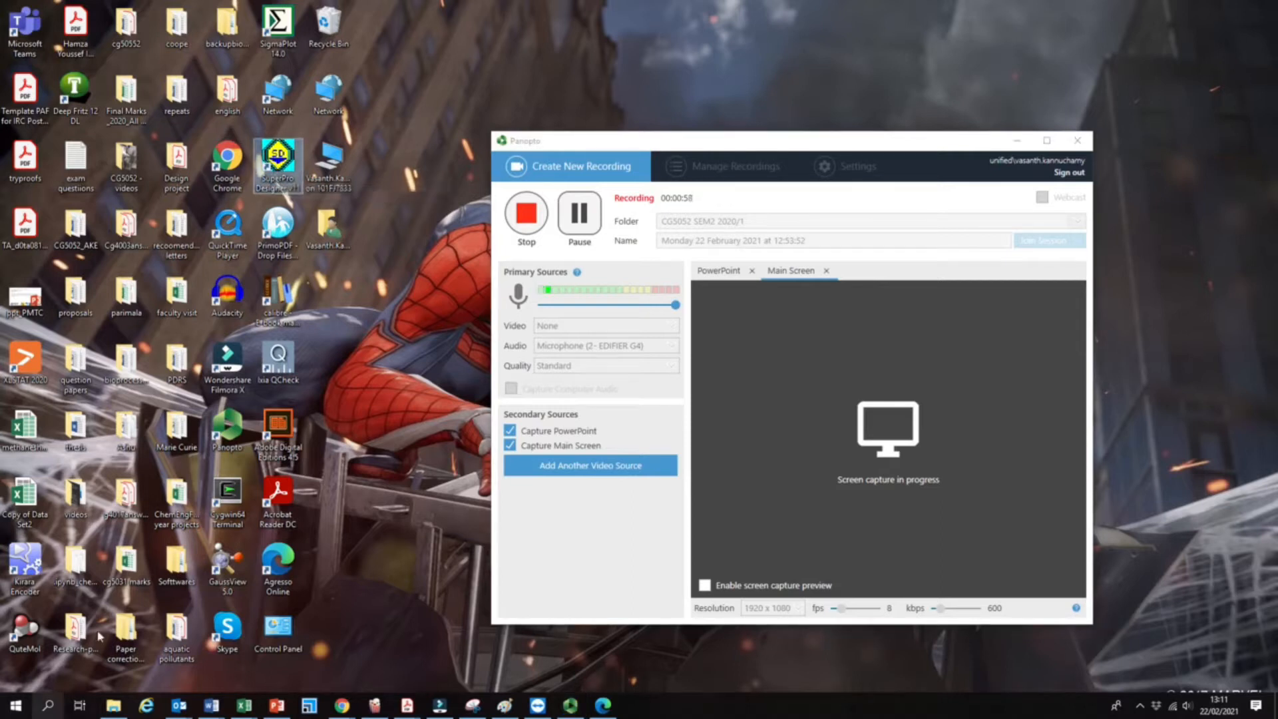
pyautogui.click(48, 708)
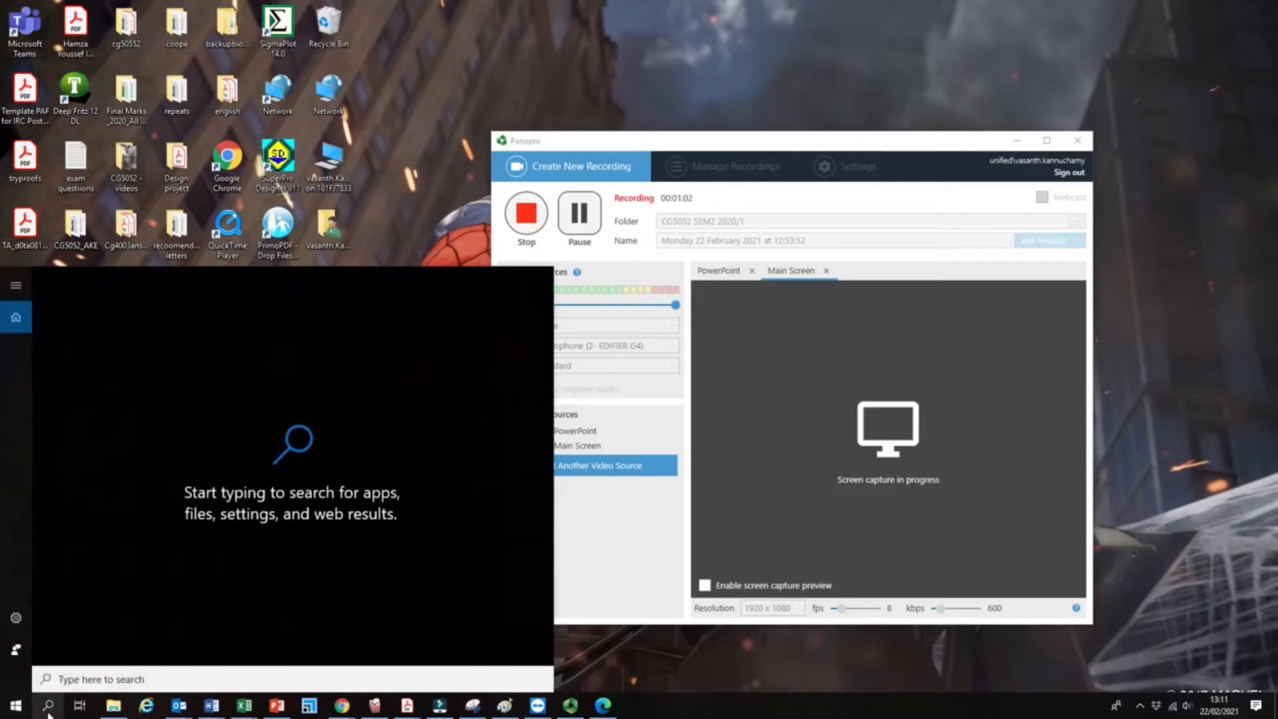
pyautogui.write('upe')
pyautogui.press('BackSpace')
pyautogui.press('BackSpace')
pyautogui.press('BackSpace')
pyautogui.write('sup')
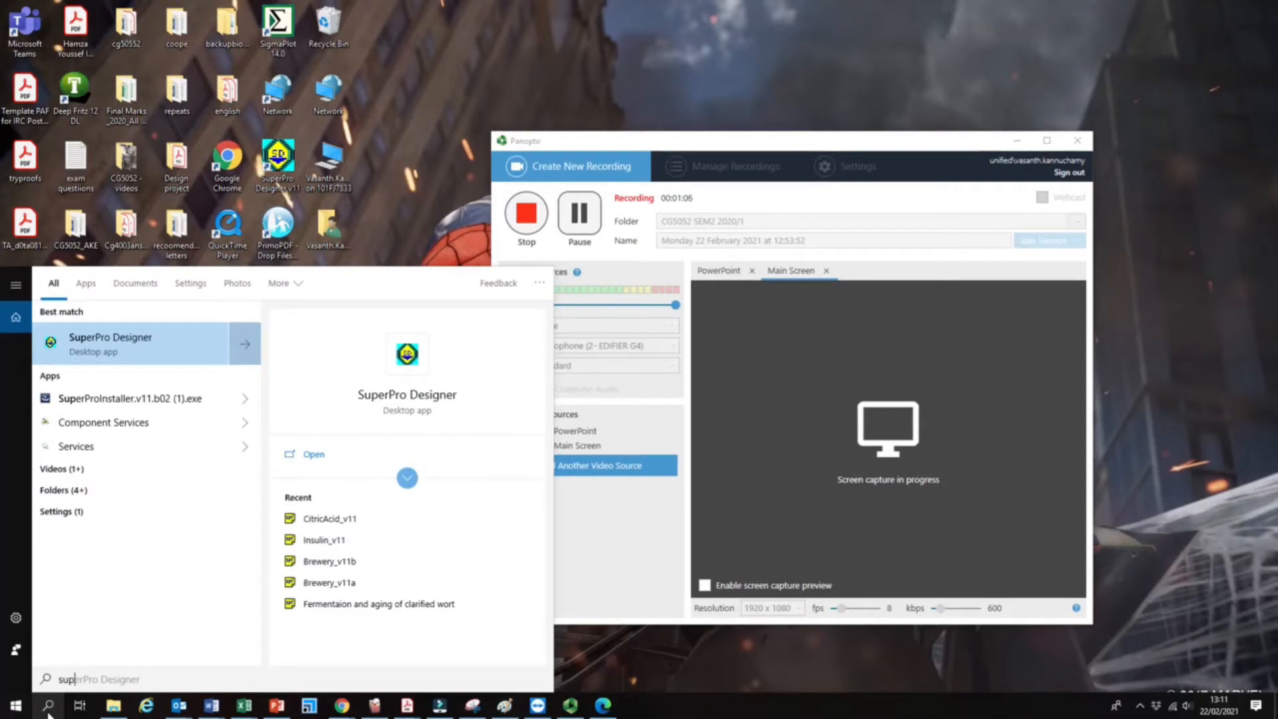
pyautogui.write('er')
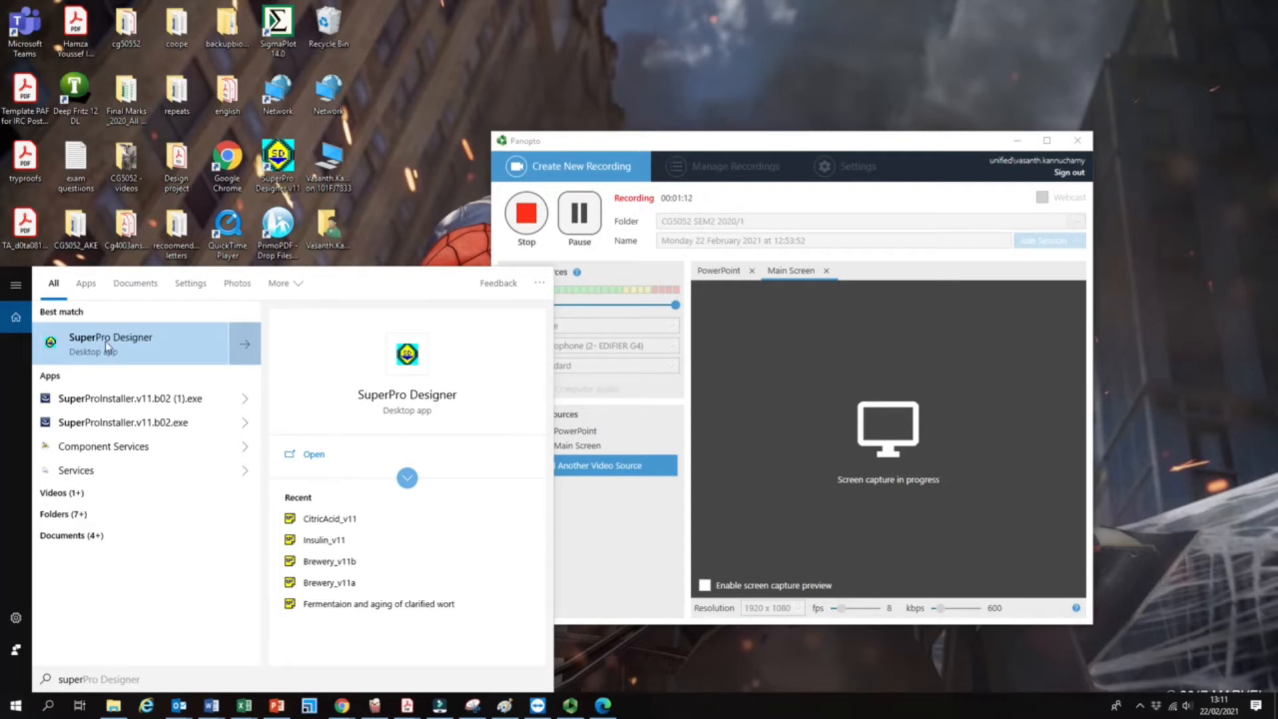
pyautogui.click(106, 345)
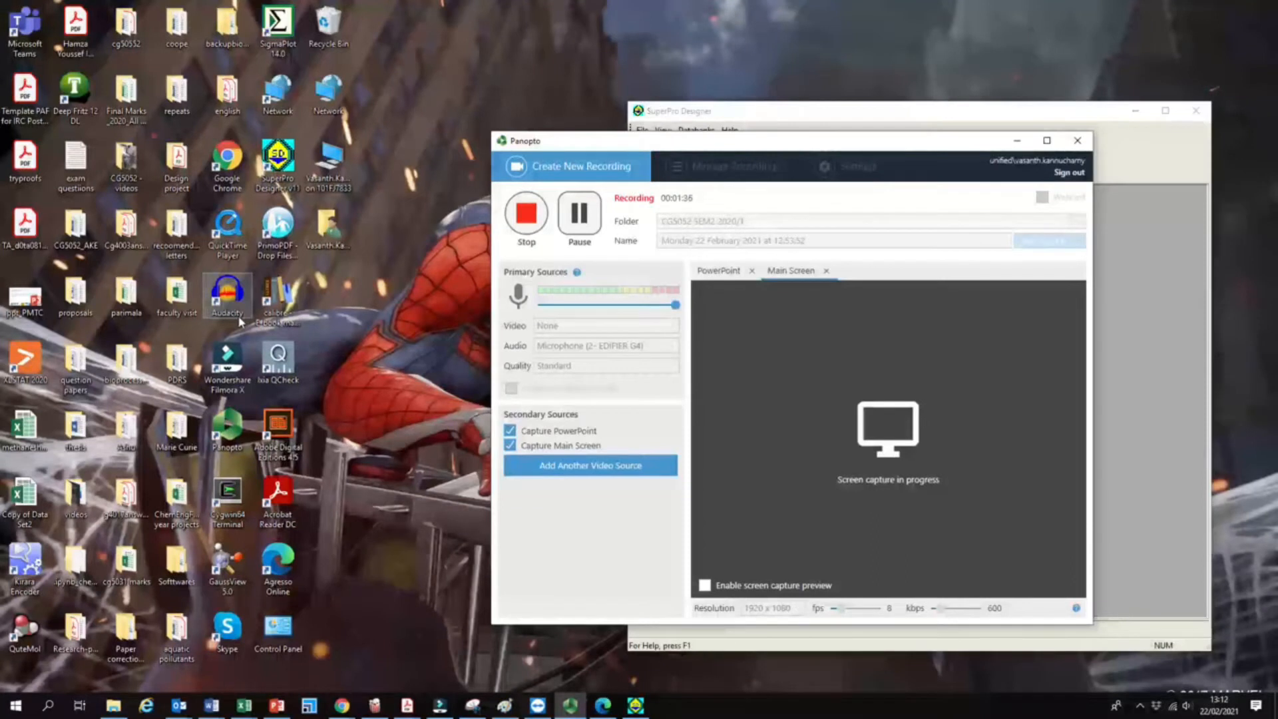
pyautogui.click(1016, 140)
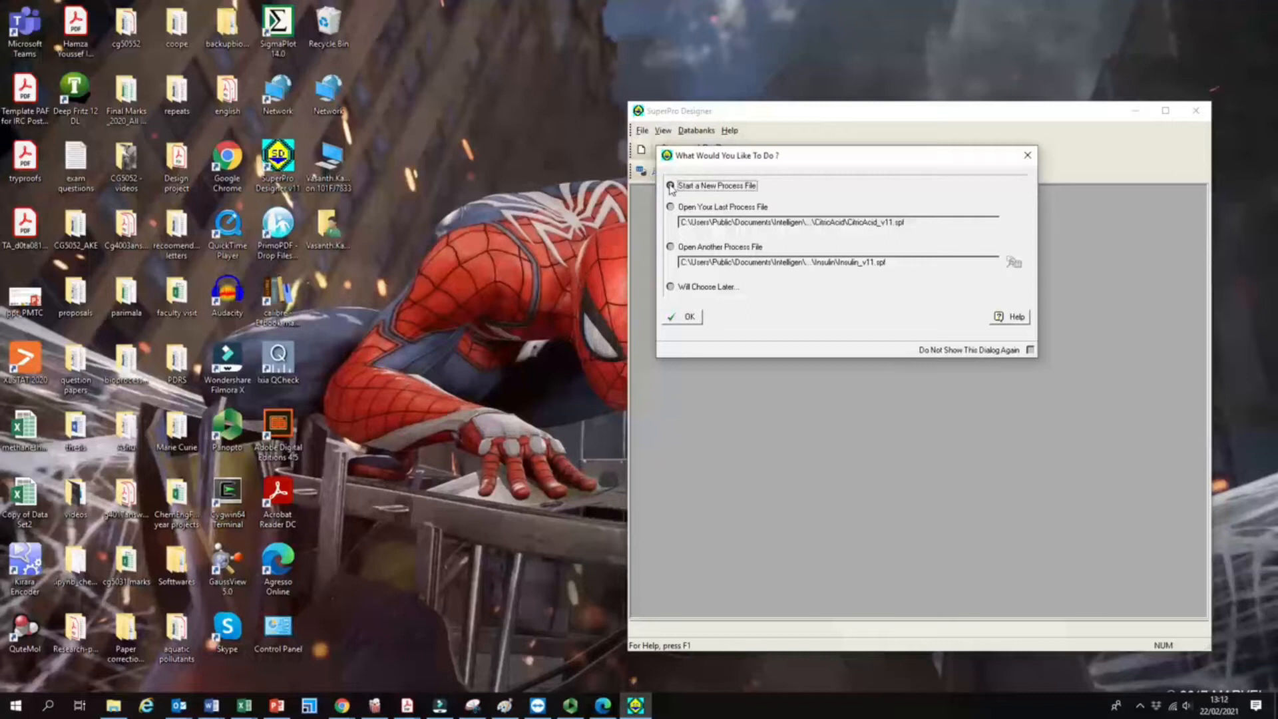
# Start a new process file in Batch operating mode and maximize the program window
pyautogui.click(682, 318)
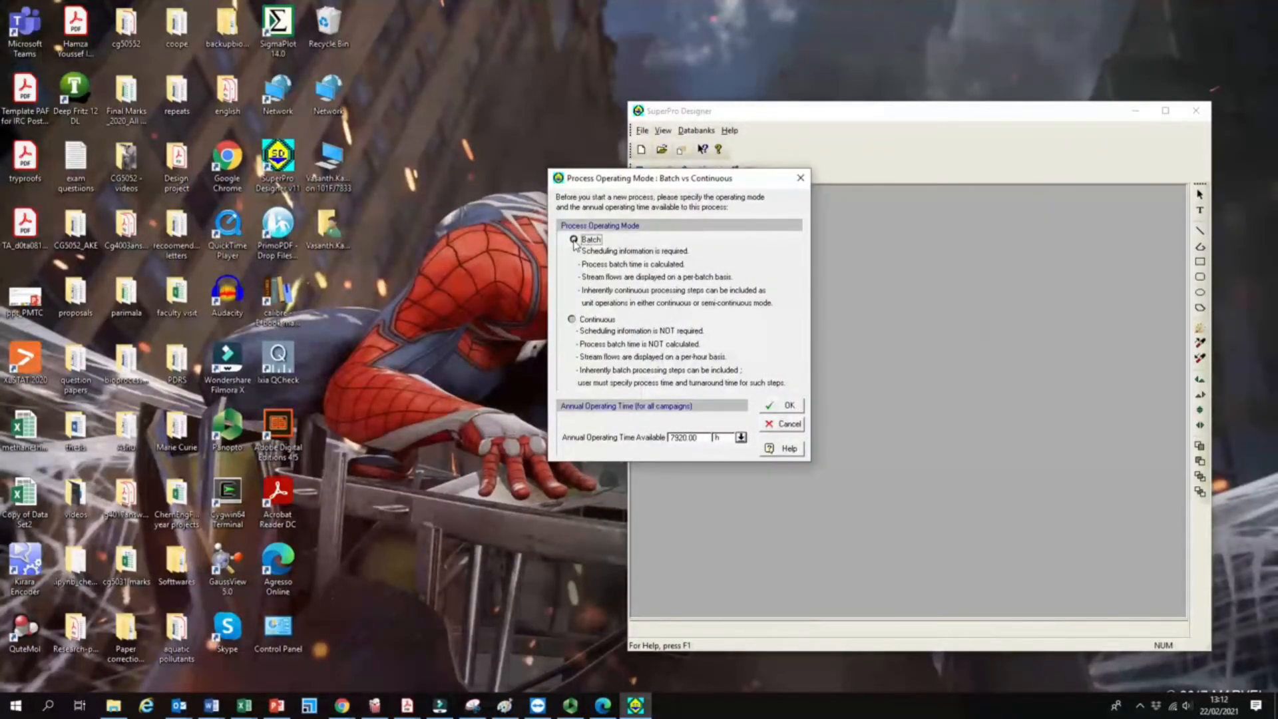
pyautogui.click(787, 406)
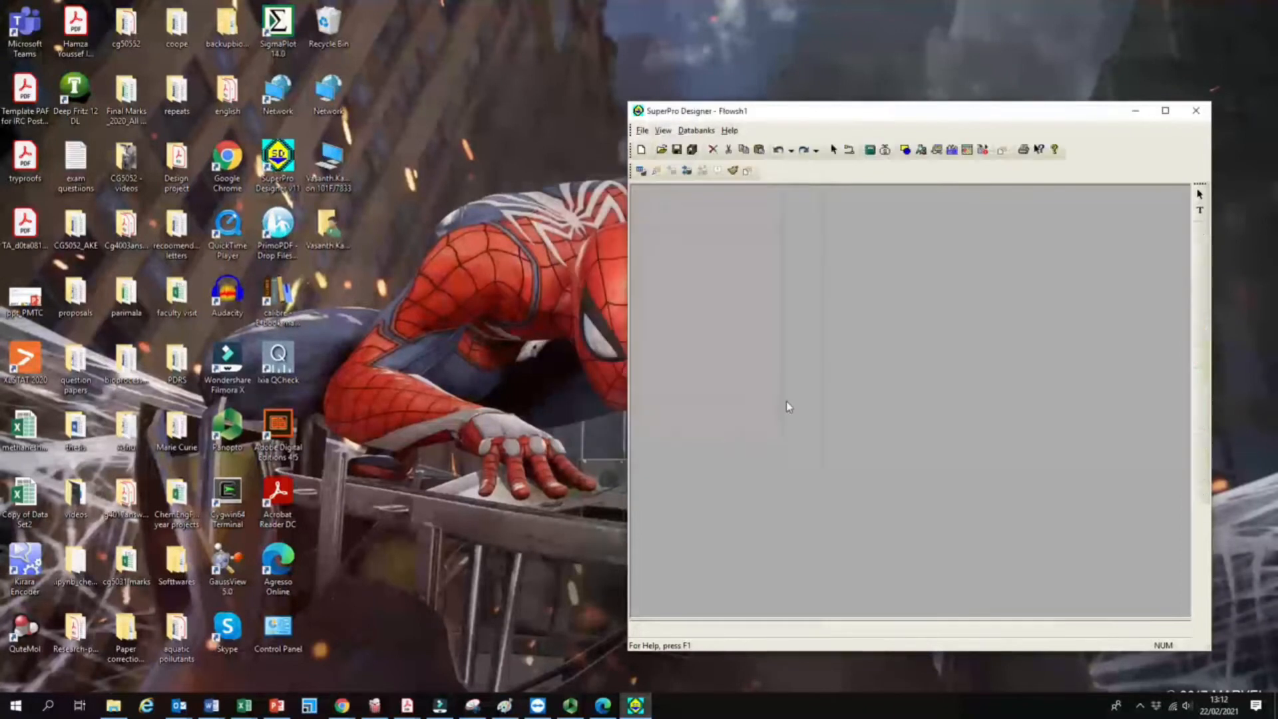
pyautogui.click(1165, 112)
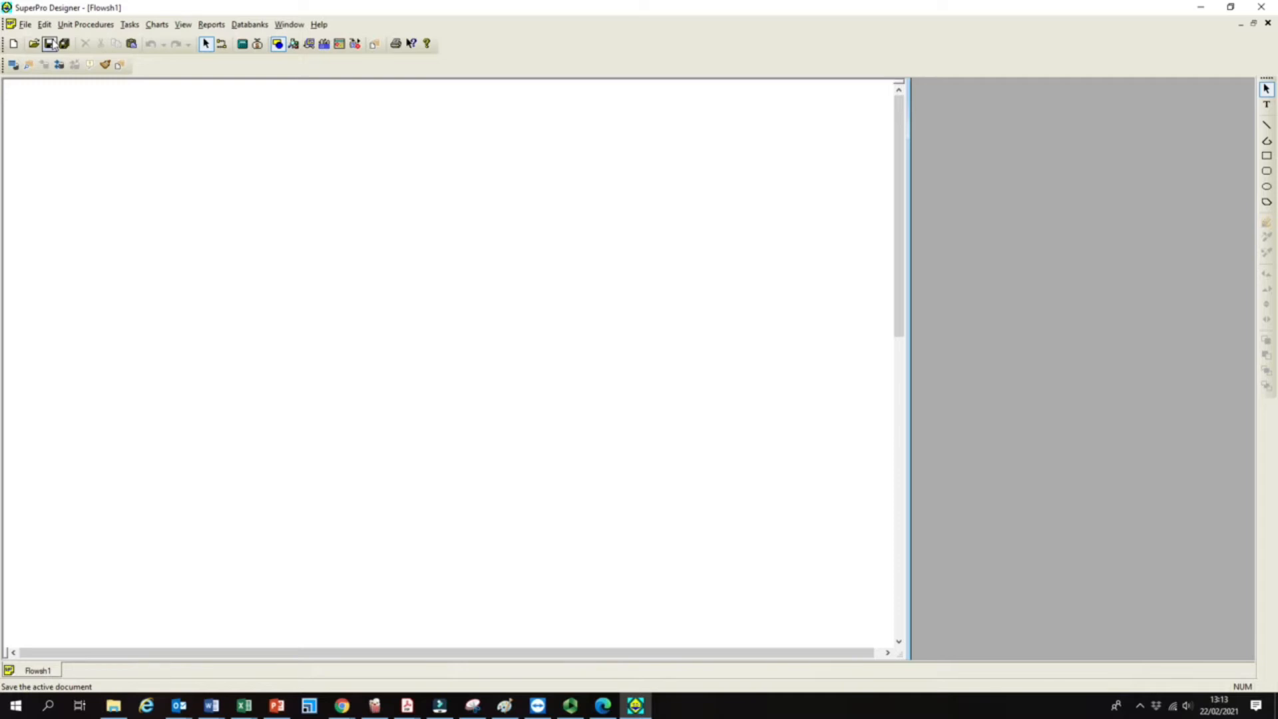
# Add a batch vessel procedure in a reactor to the left part of the empty flowsheet
pyautogui.click(75, 30)
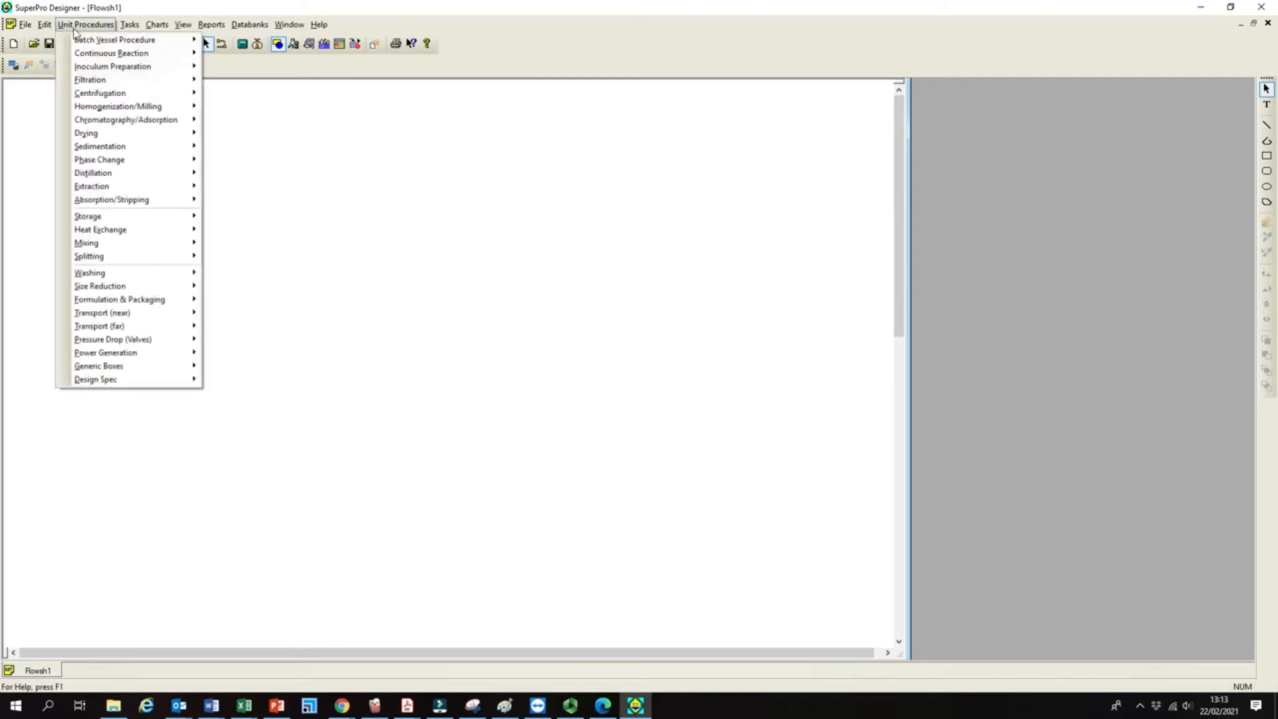
pyautogui.moveTo(76, 42)
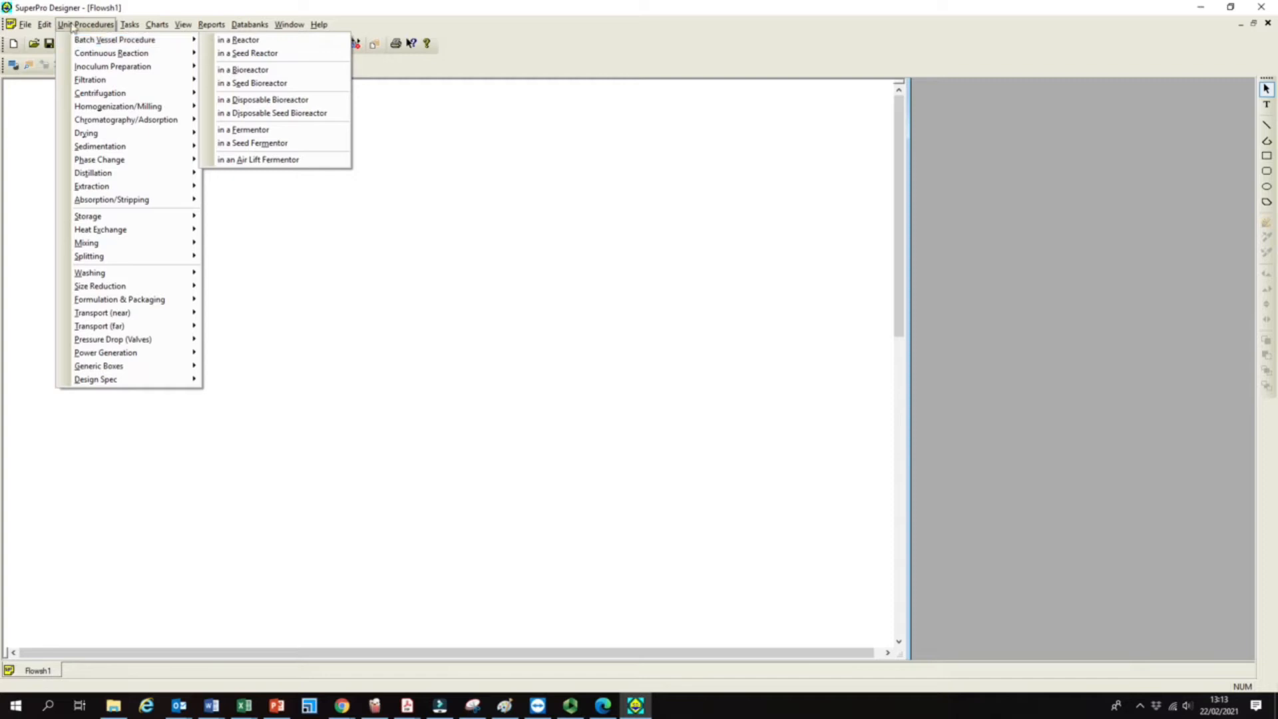
pyautogui.click(78, 25)
pyautogui.click(78, 25)
pyautogui.moveTo(86, 43)
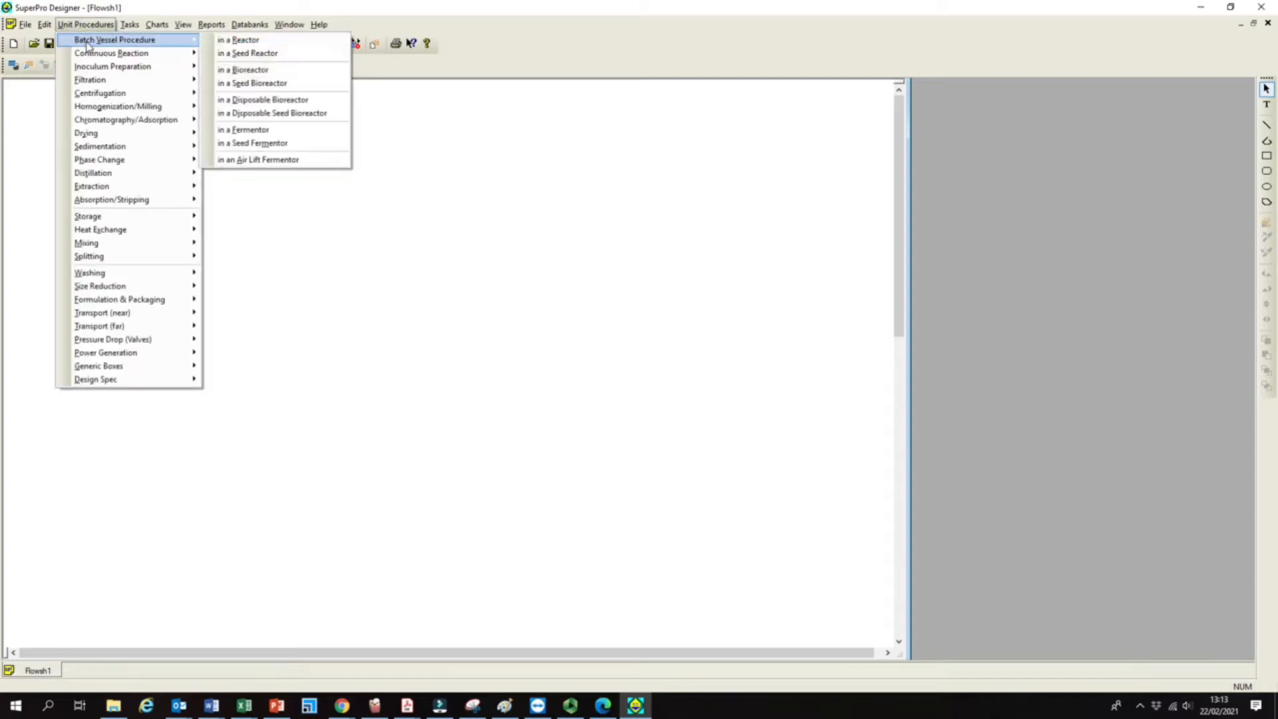
pyautogui.click(230, 40)
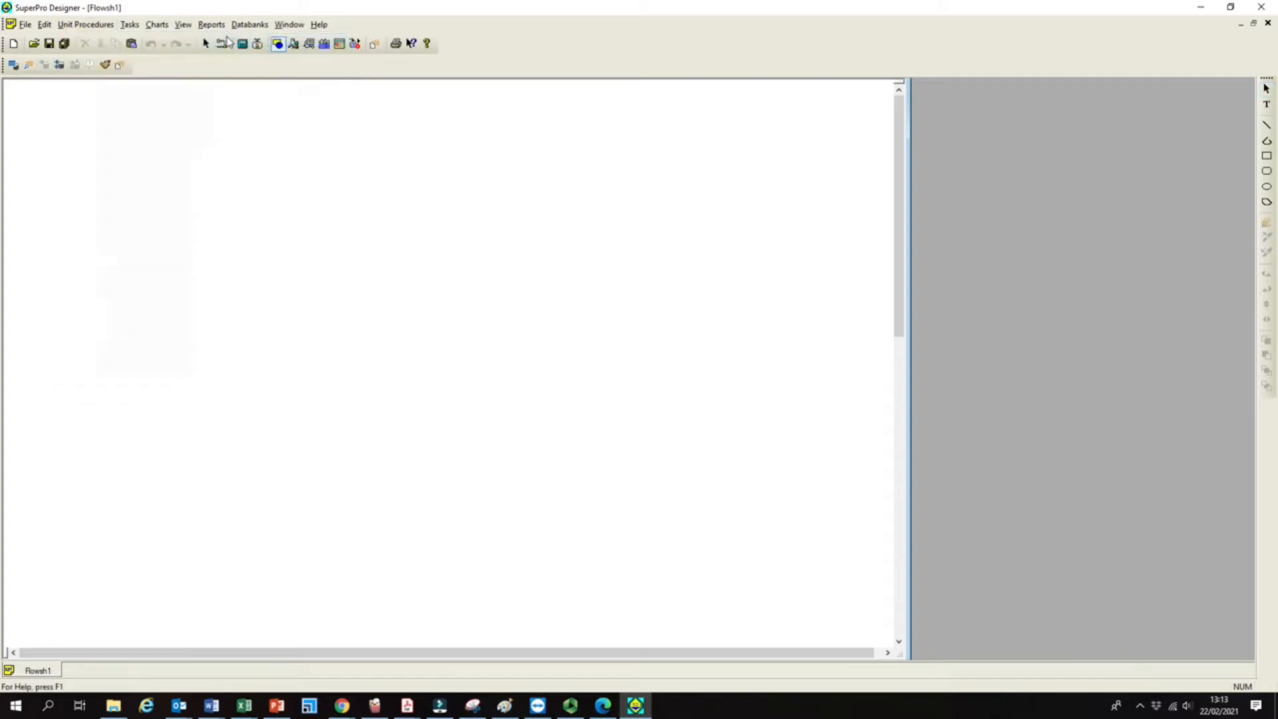
pyautogui.click(186, 270)
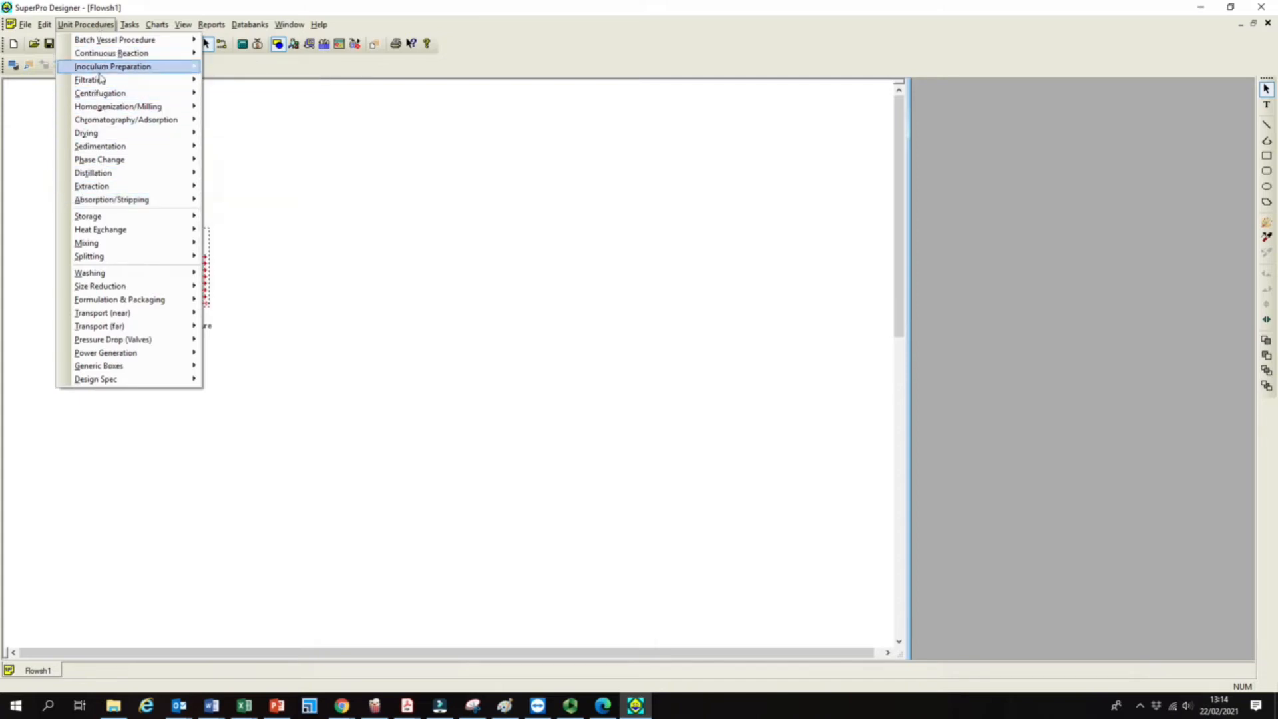
# Add a plate and frame filtration procedure well to the right of the reactor, at about the same height
pyautogui.moveTo(101, 81)
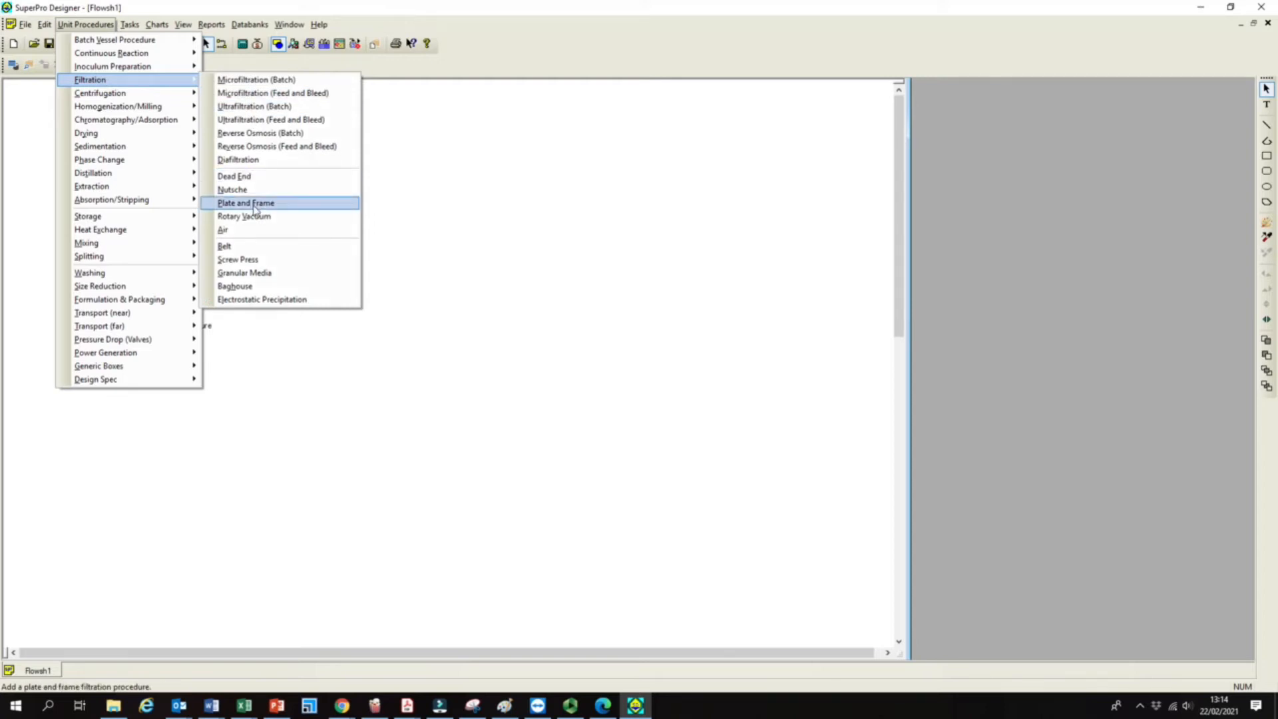
pyautogui.click(238, 210)
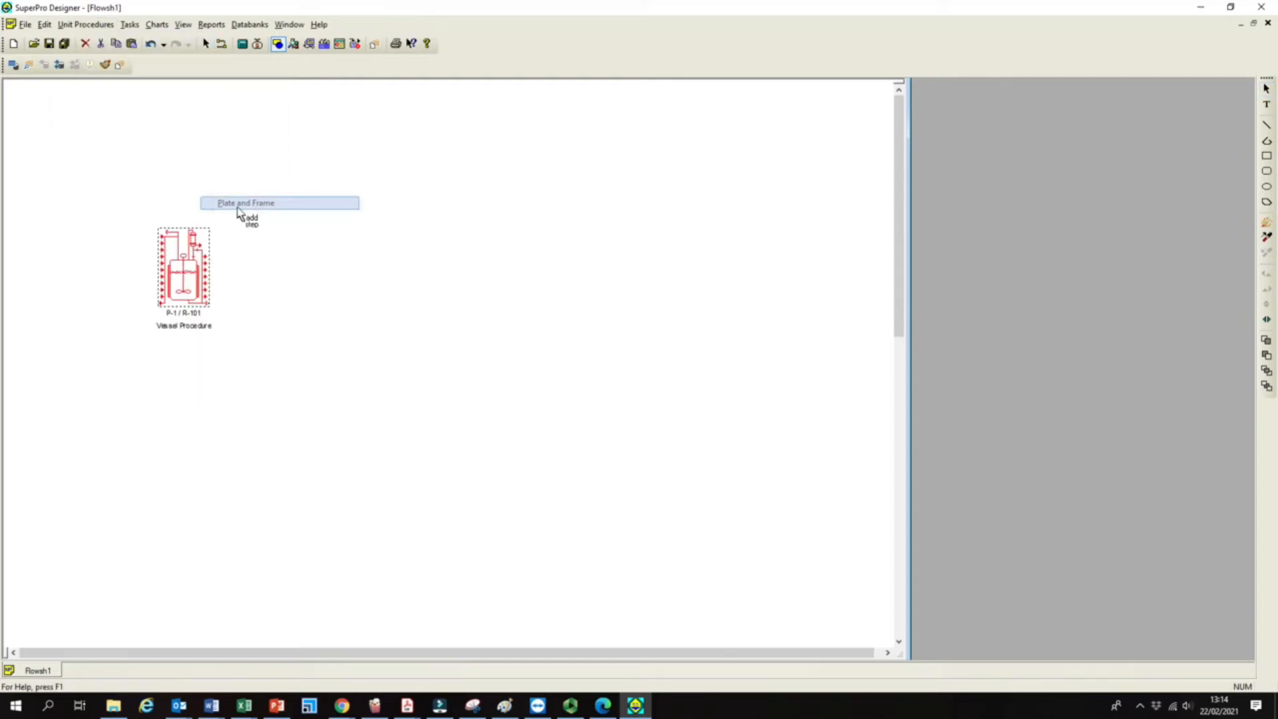
pyautogui.click(539, 267)
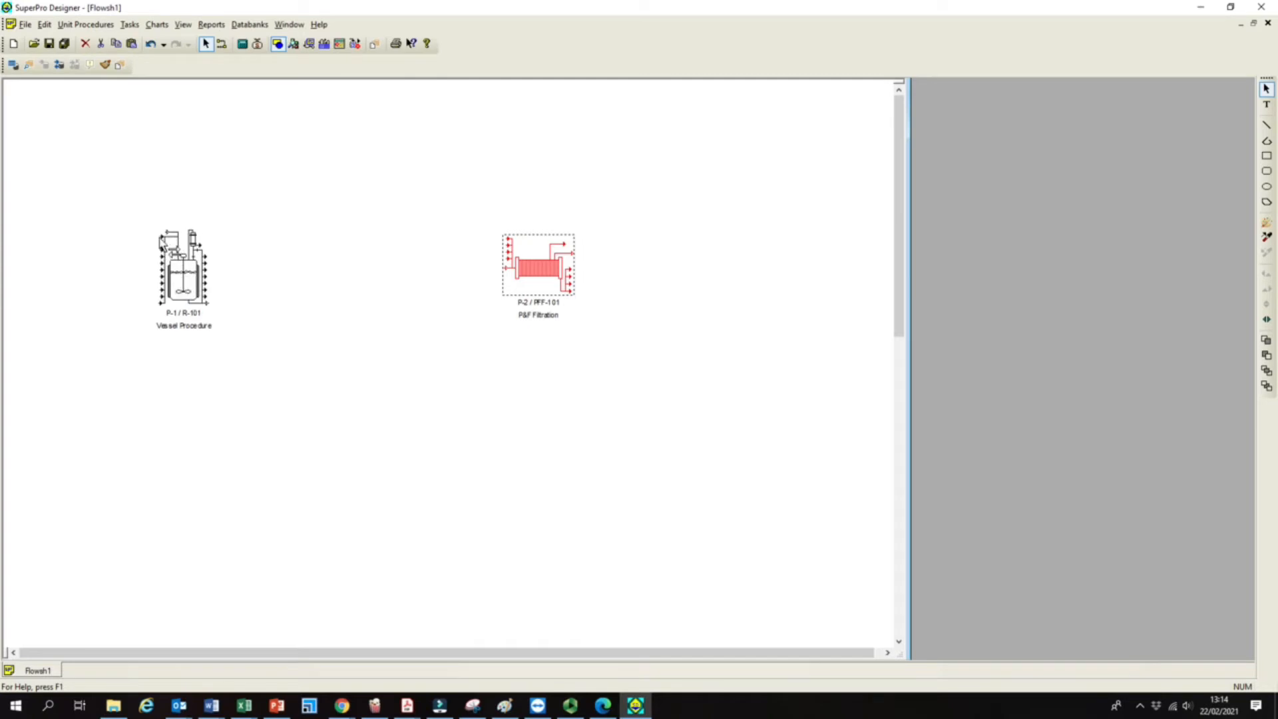
# Consult the help topic on the reactor's batch vessel procedure, including its supported operations, and close it
pyautogui.rightClick(183, 288)
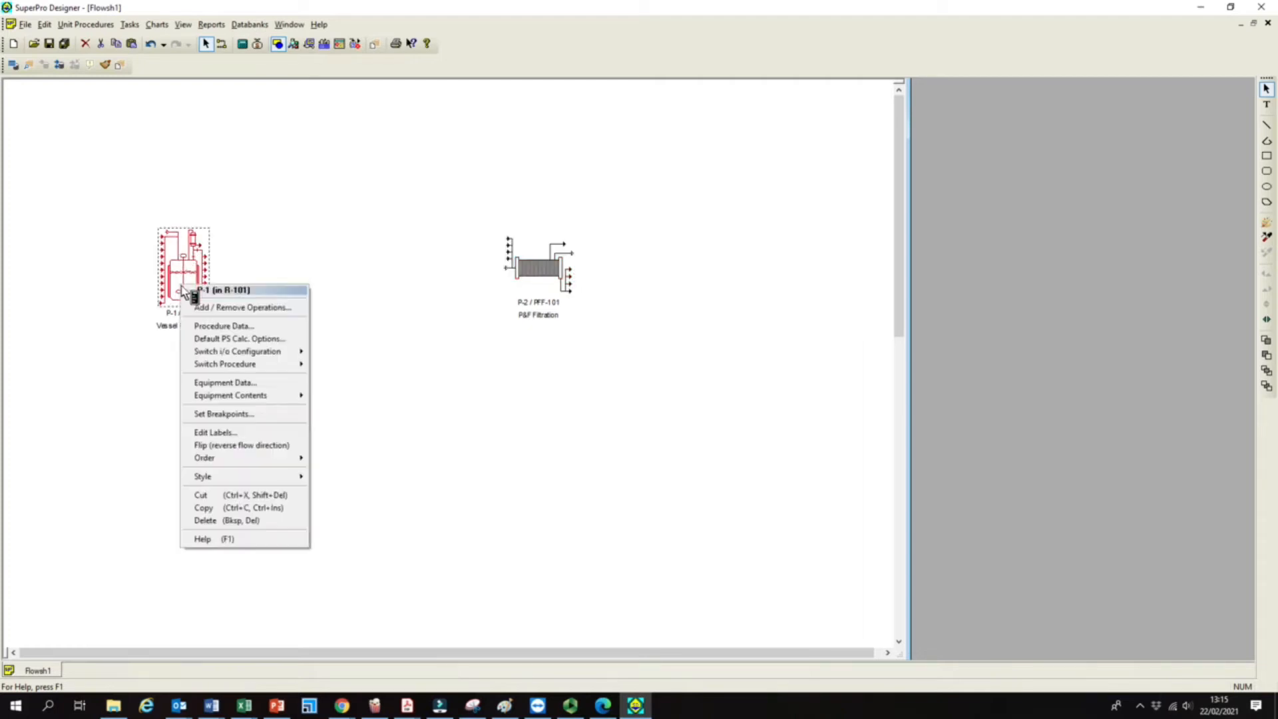
pyautogui.click(260, 540)
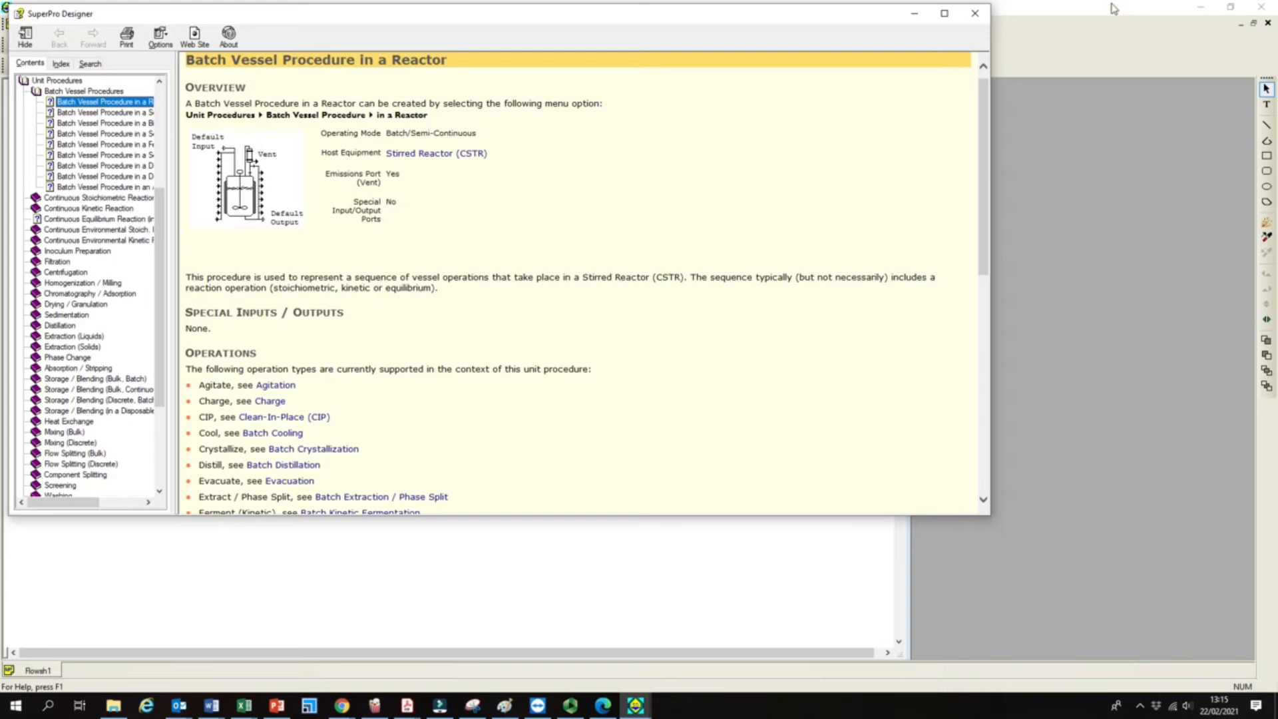
pyautogui.click(975, 14)
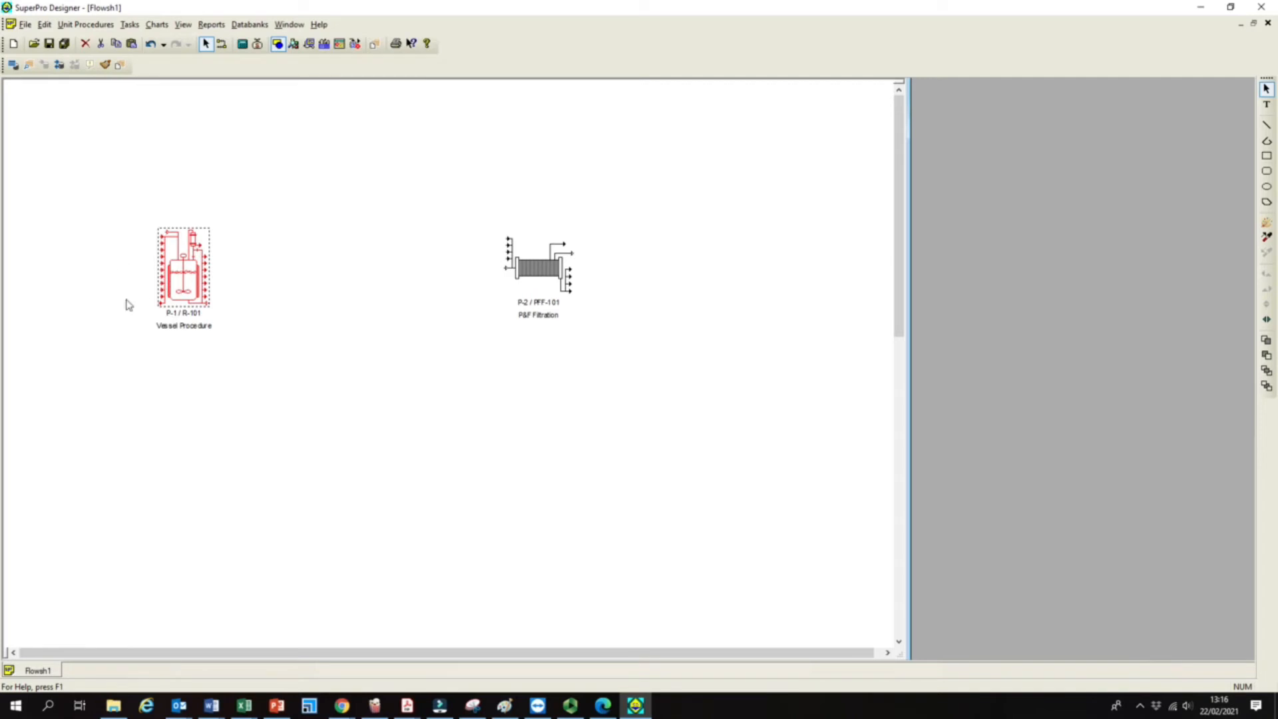
# Draw two feed streams from the left into separate inlet ports on the reactor's left side
pyautogui.click(225, 49)
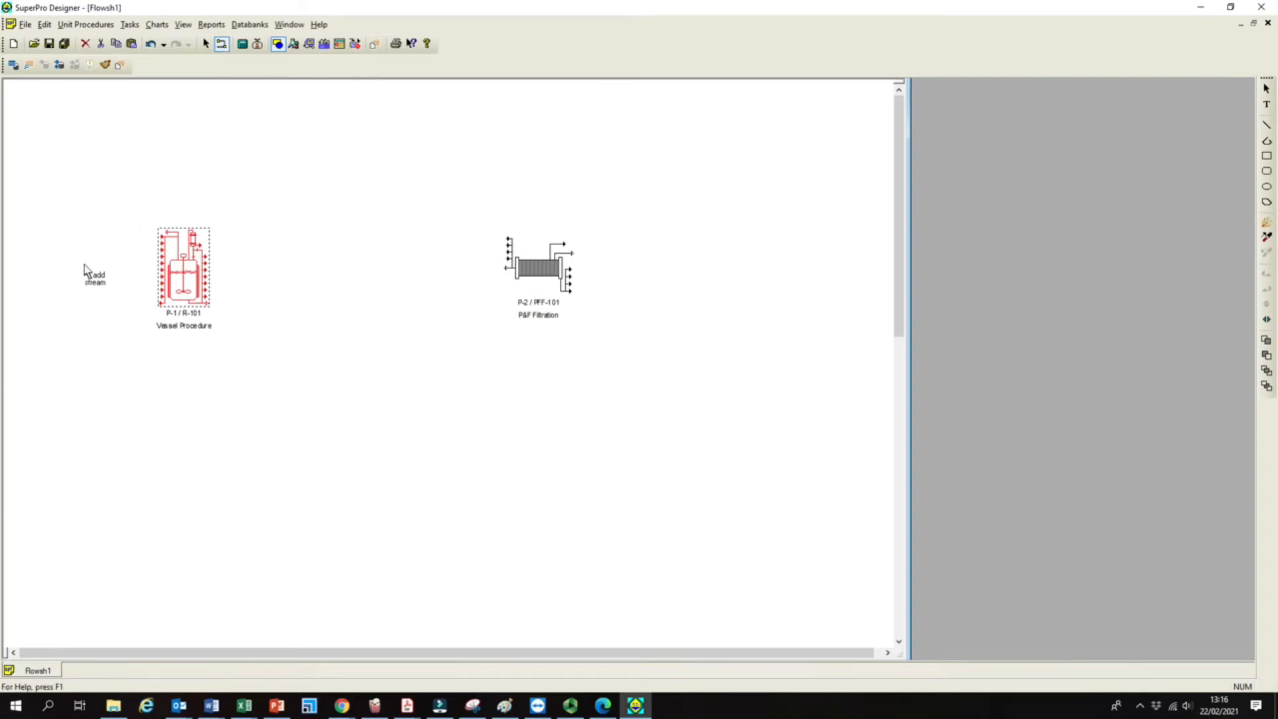
pyautogui.click(62, 264)
pyautogui.click(162, 264)
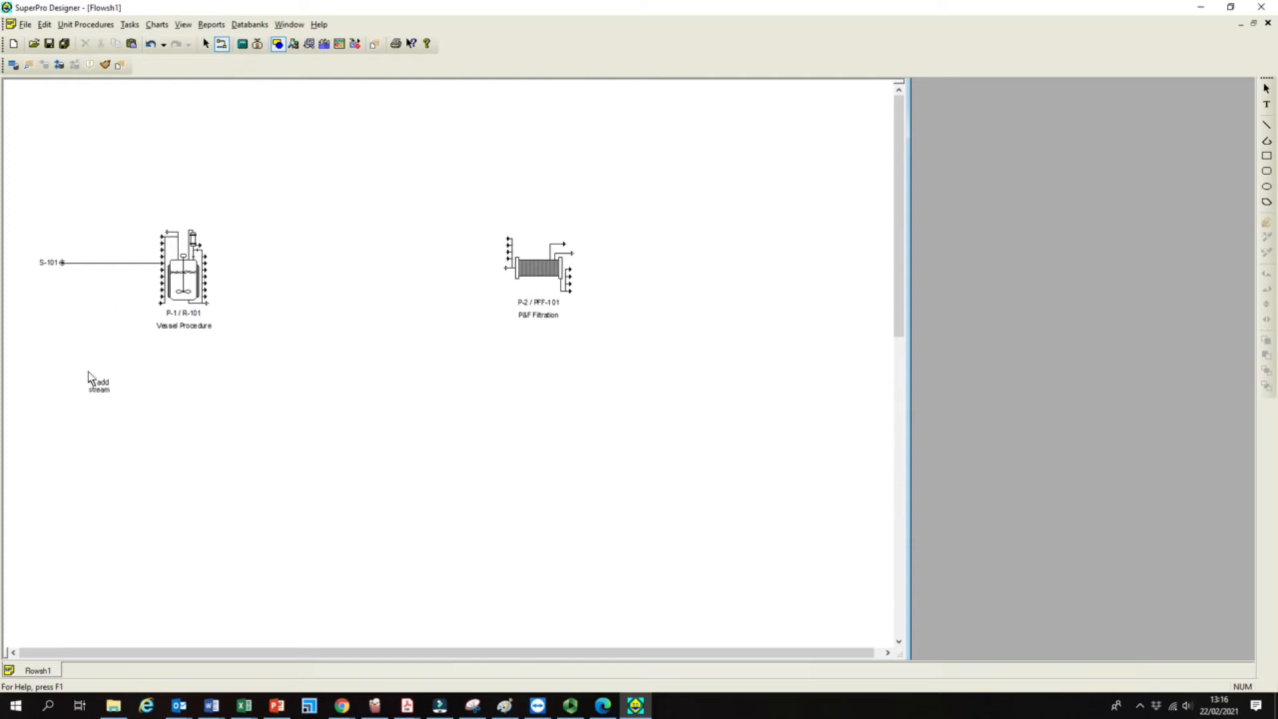
pyautogui.click(47, 293)
pyautogui.click(161, 297)
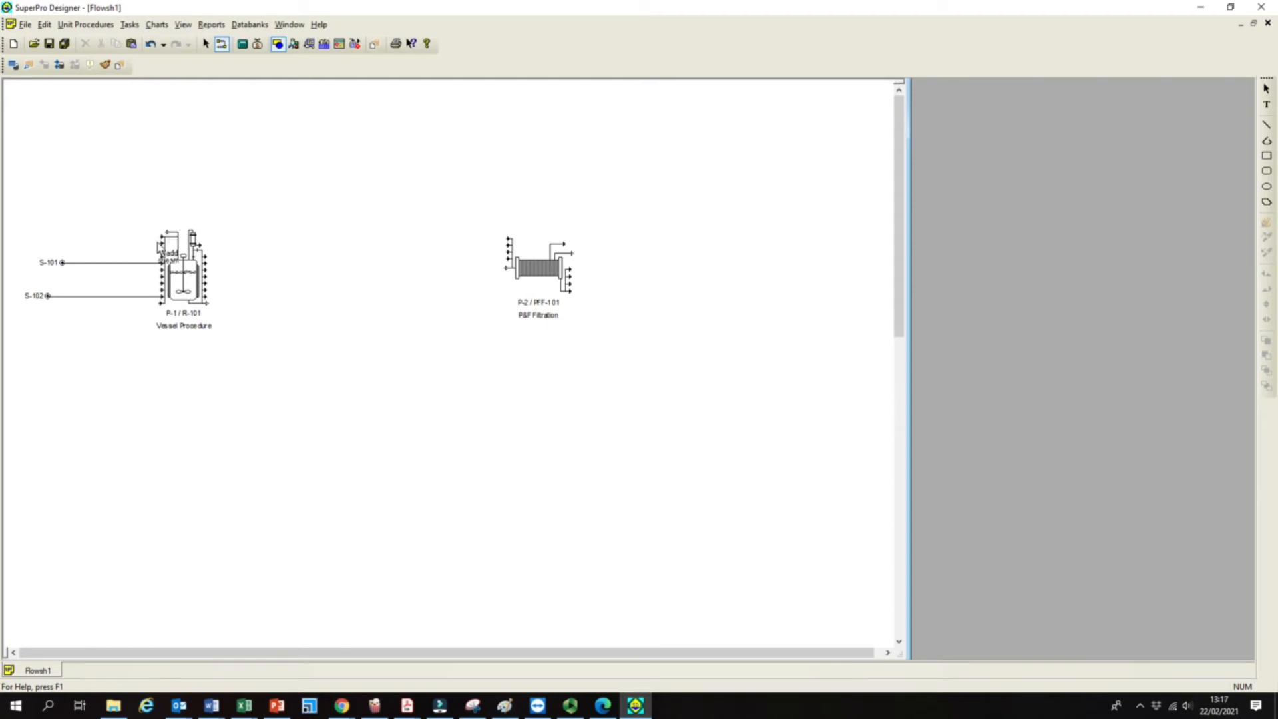
pyautogui.click(94, 190)
pyautogui.doubleClick(163, 231)
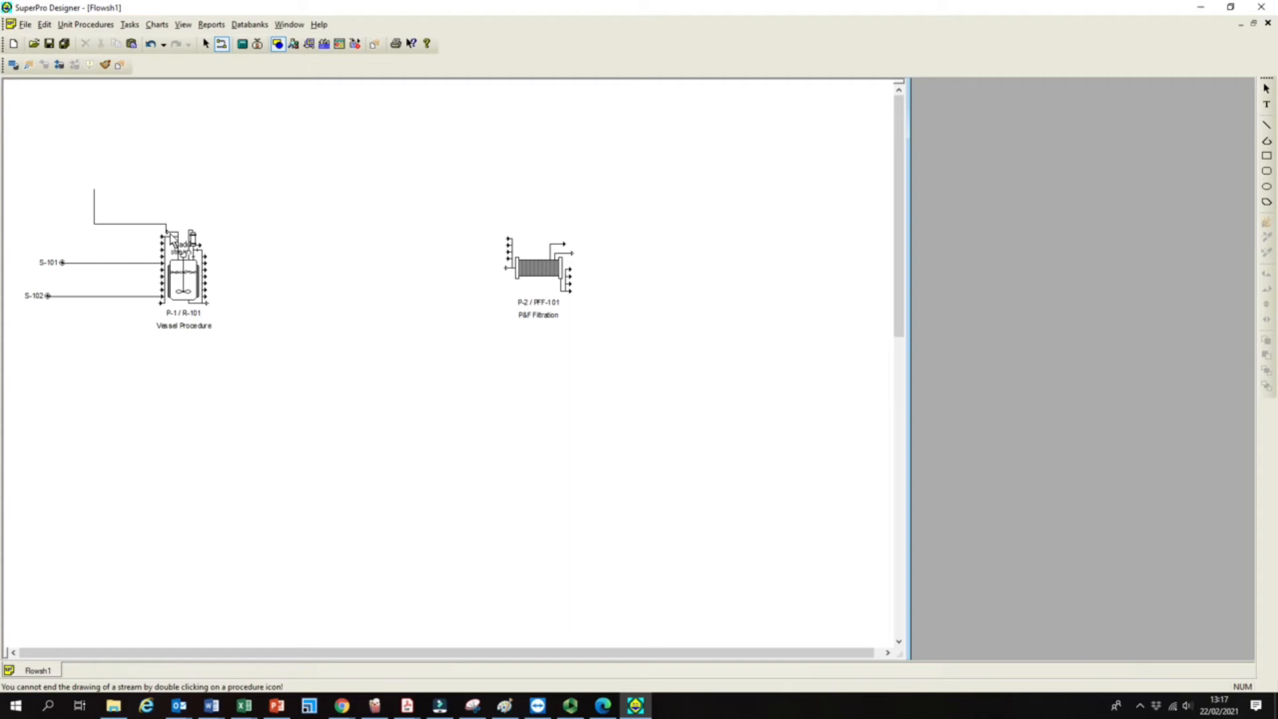
pyautogui.press('Escape')
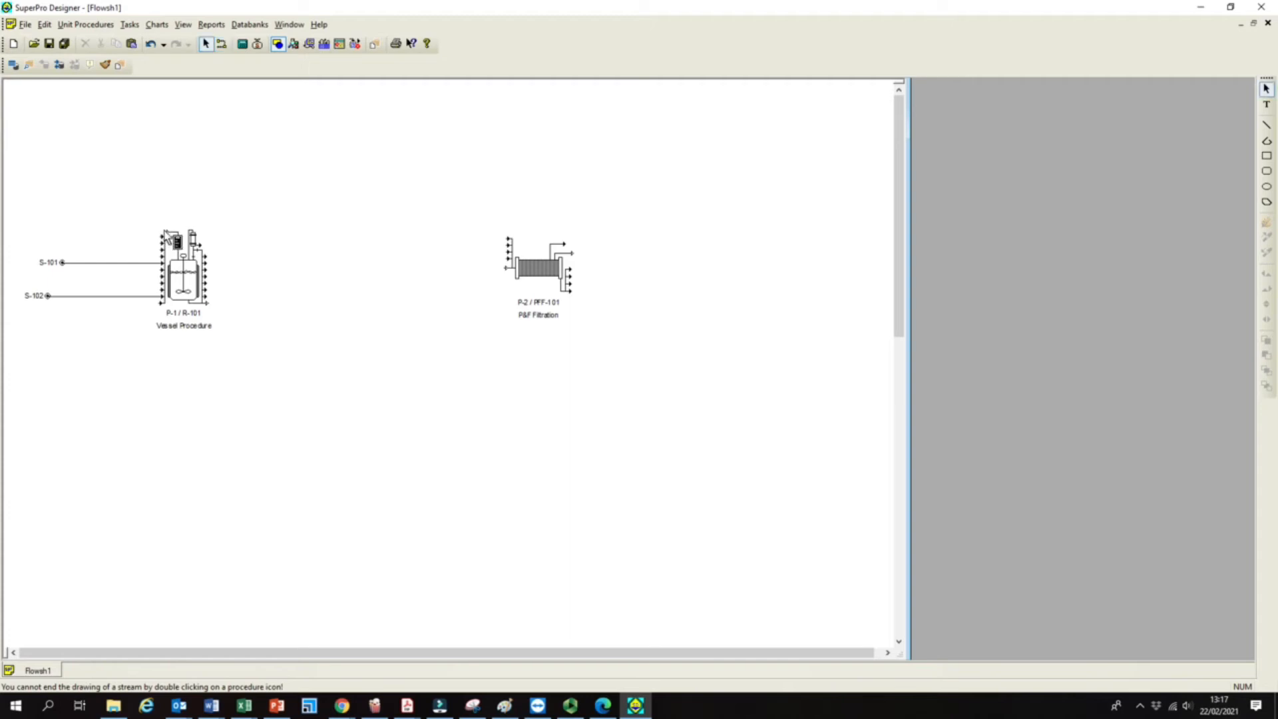
# Draw a third feed stream, above the other two, into the reactor's upper inlet port
pyautogui.click(222, 44)
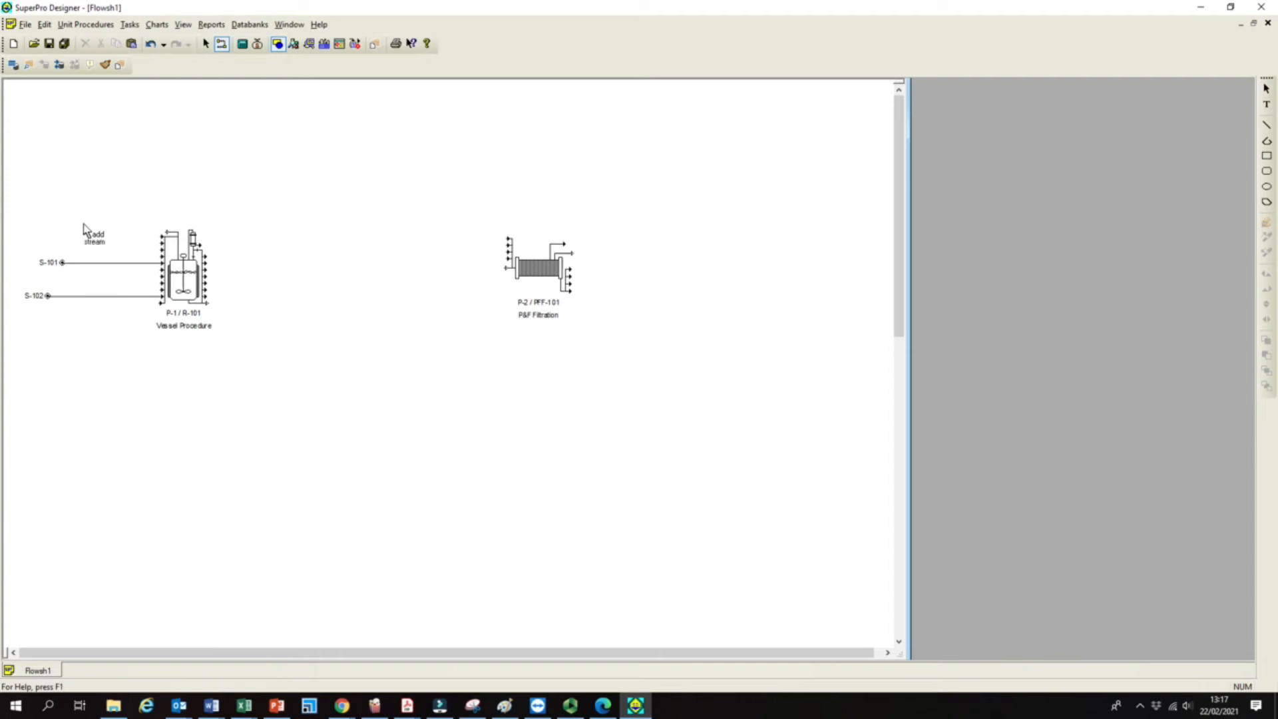
pyautogui.click(58, 224)
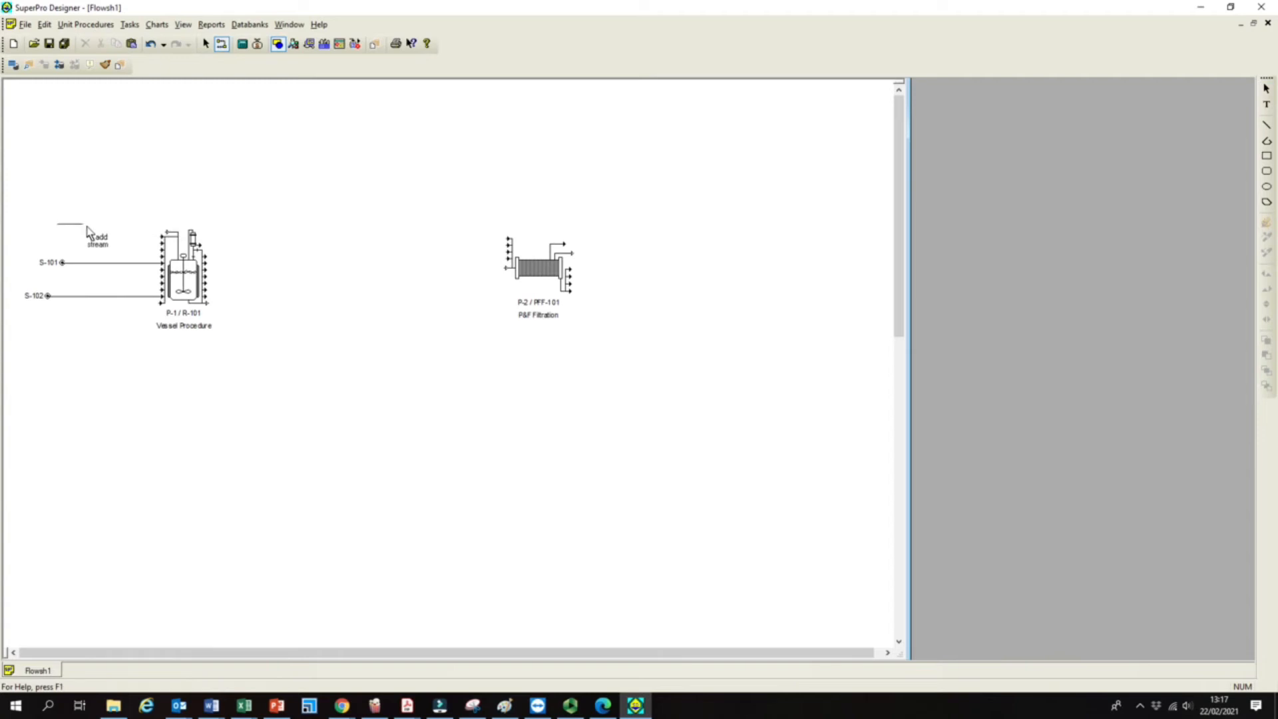
pyautogui.click(166, 231)
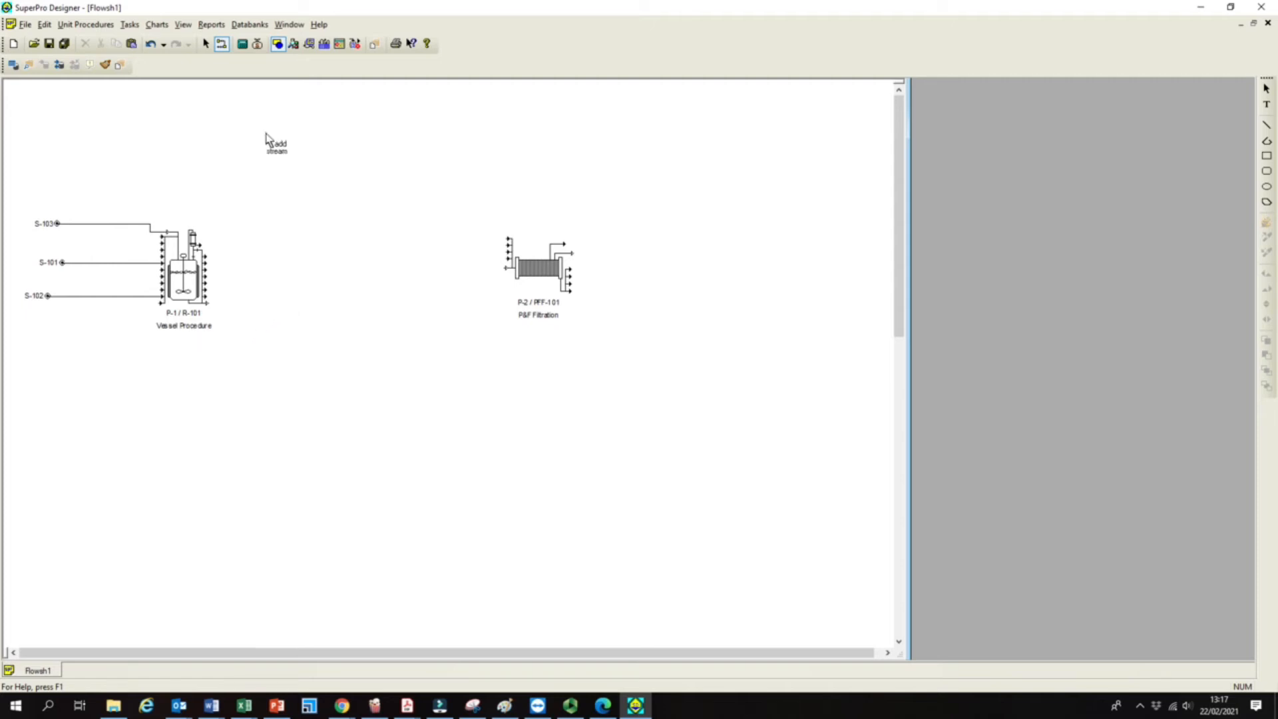
pyautogui.press('Escape')
# Rename the uppermost feed stream Solvent-in(Heptane) and move the reactor right, toward the filter, to make room for the label
pyautogui.rightClick(90, 227)
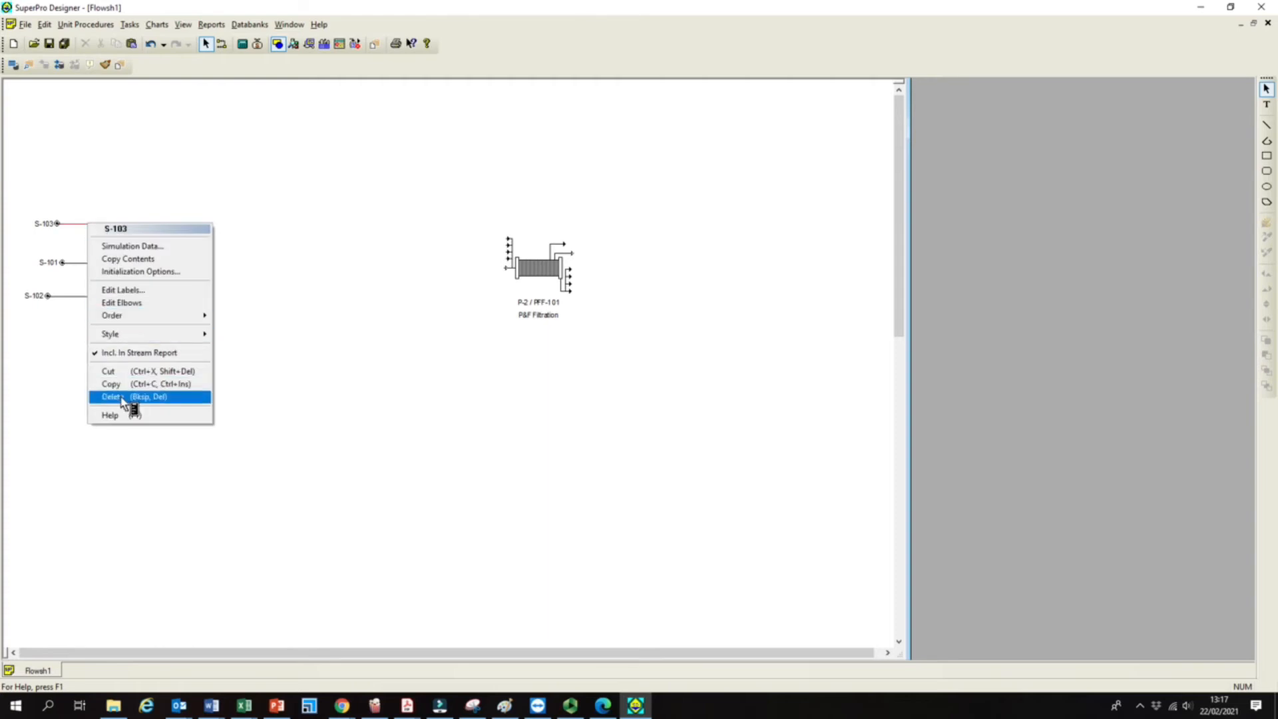
pyautogui.click(130, 291)
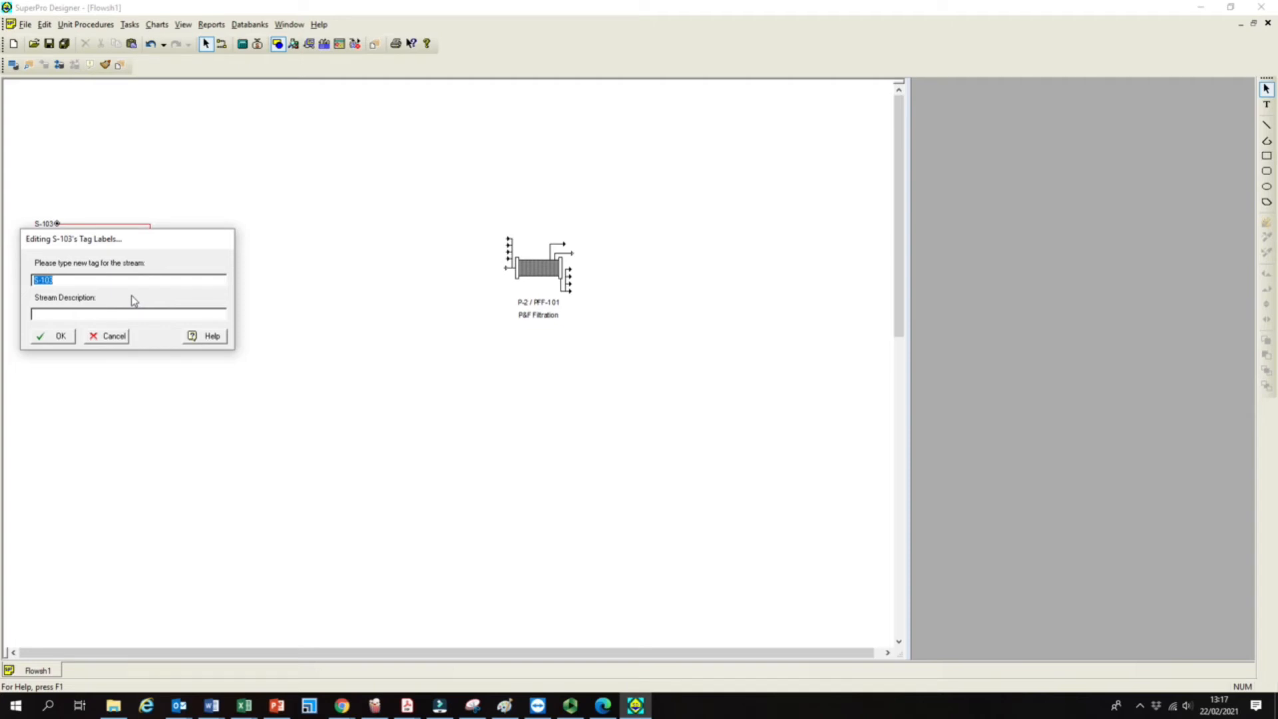
pyautogui.write('Solvent-in(Heptane')
pyautogui.click(69, 335)
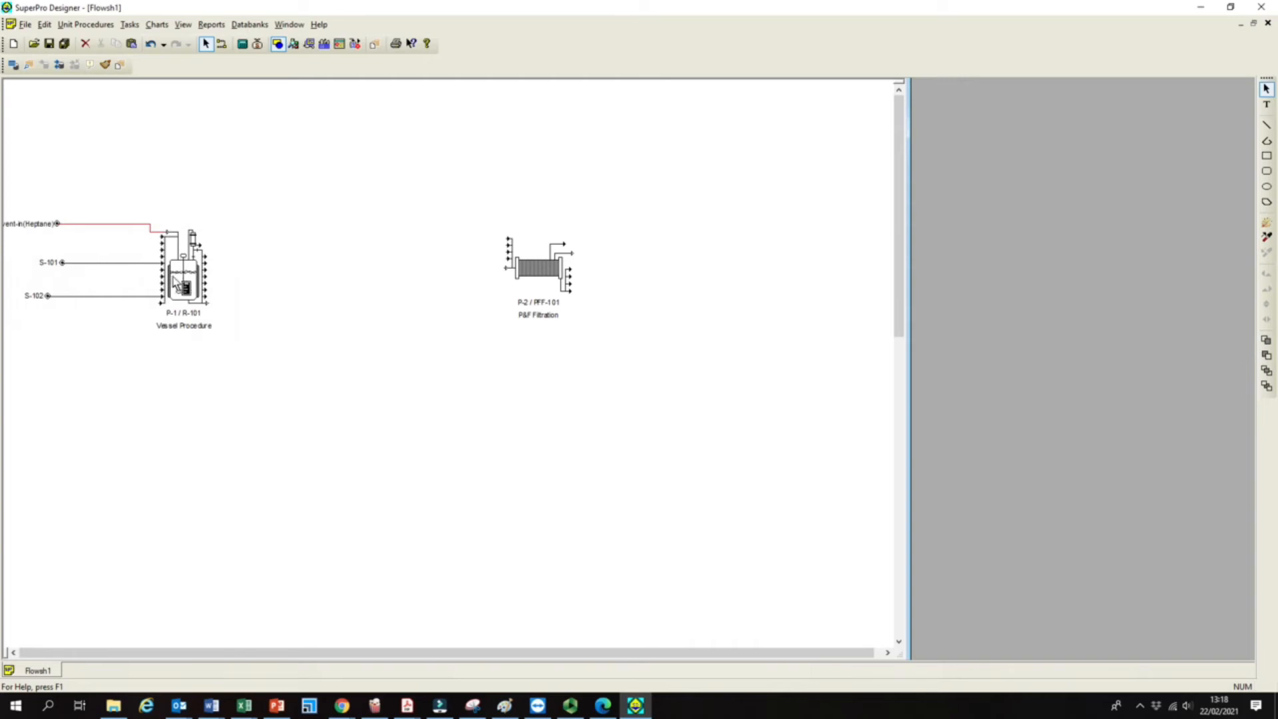
pyautogui.moveTo(177, 275); pyautogui.dragTo(296, 298)
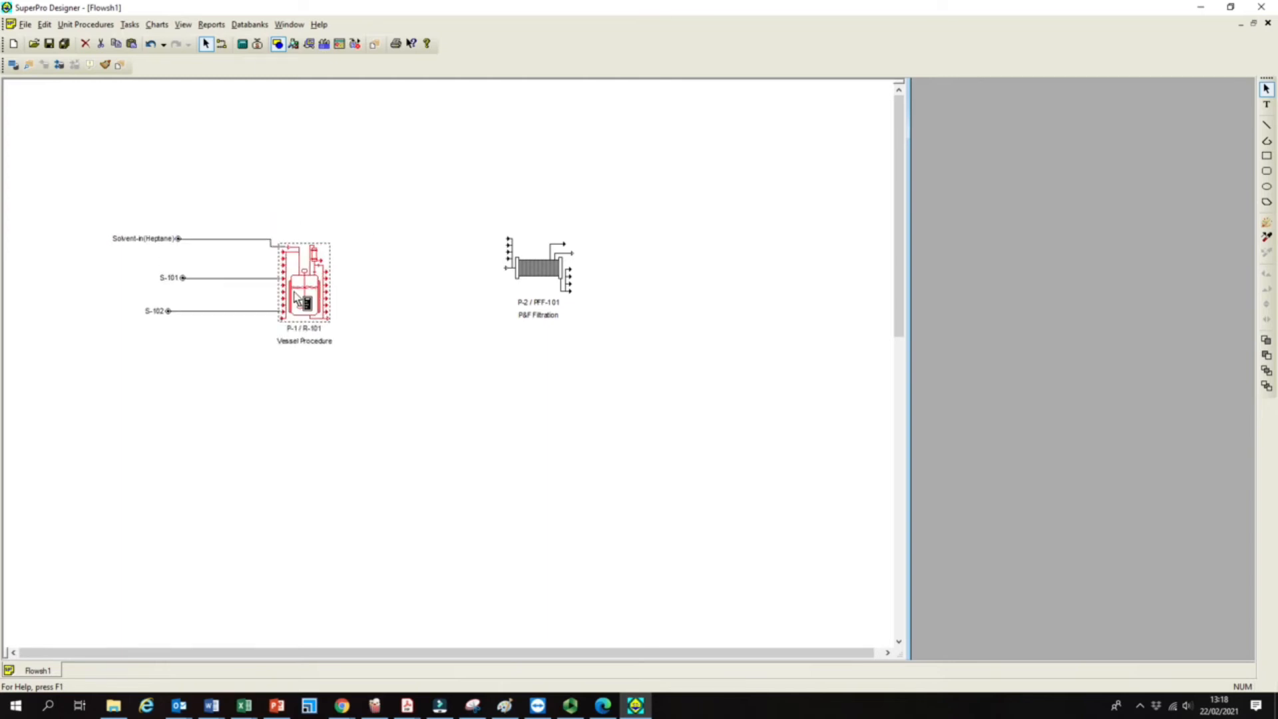
# Rename the middle feed stream of the reactor i/p A
pyautogui.rightClick(227, 283)
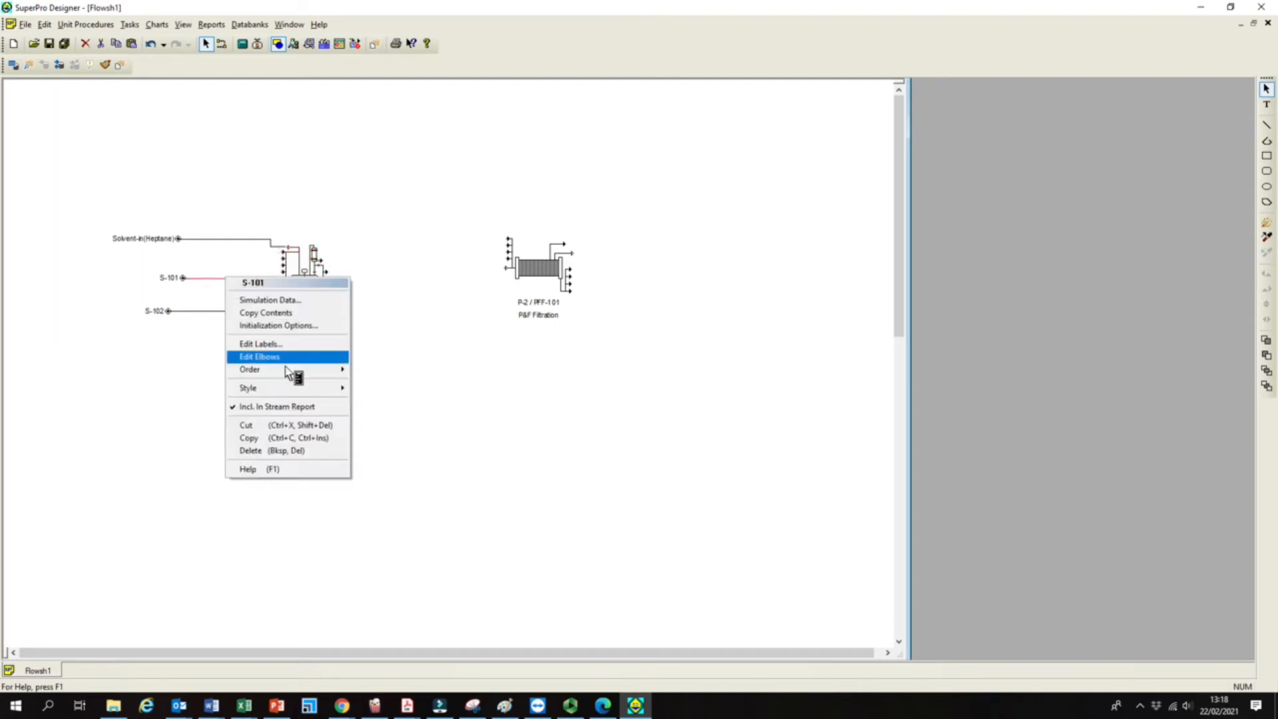
pyautogui.click(274, 344)
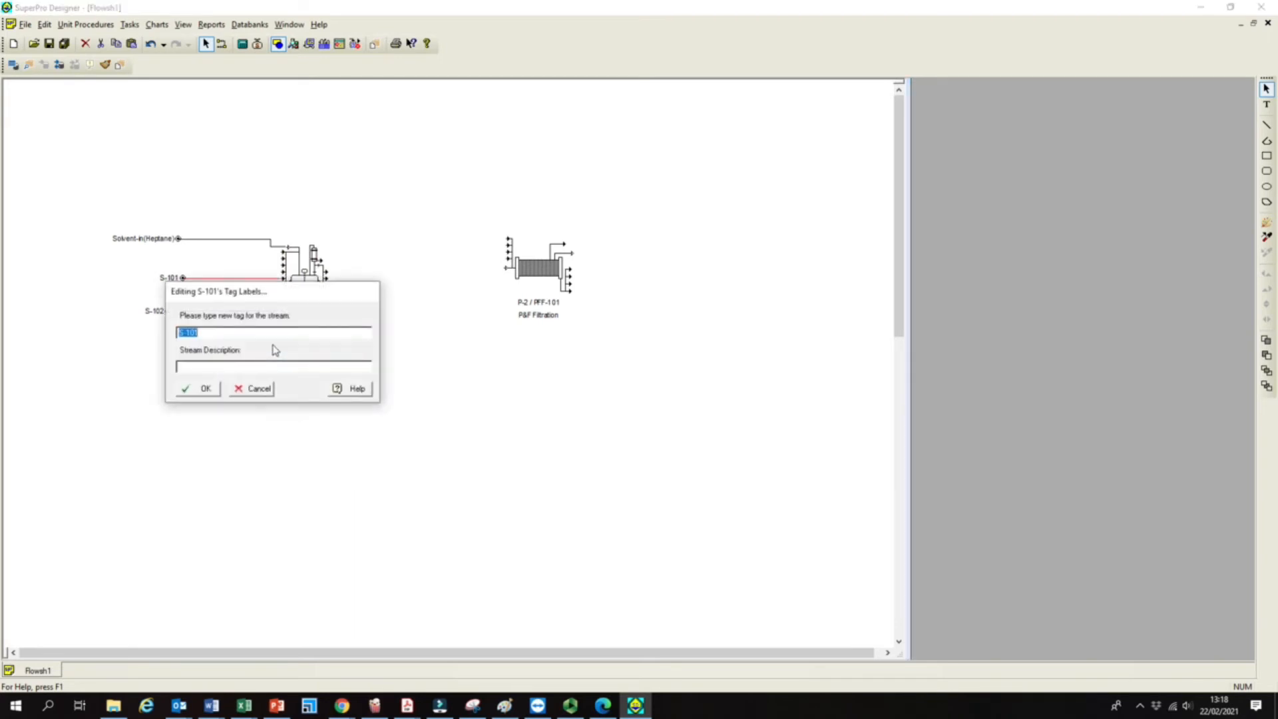
pyautogui.write('S')
pyautogui.click(209, 390)
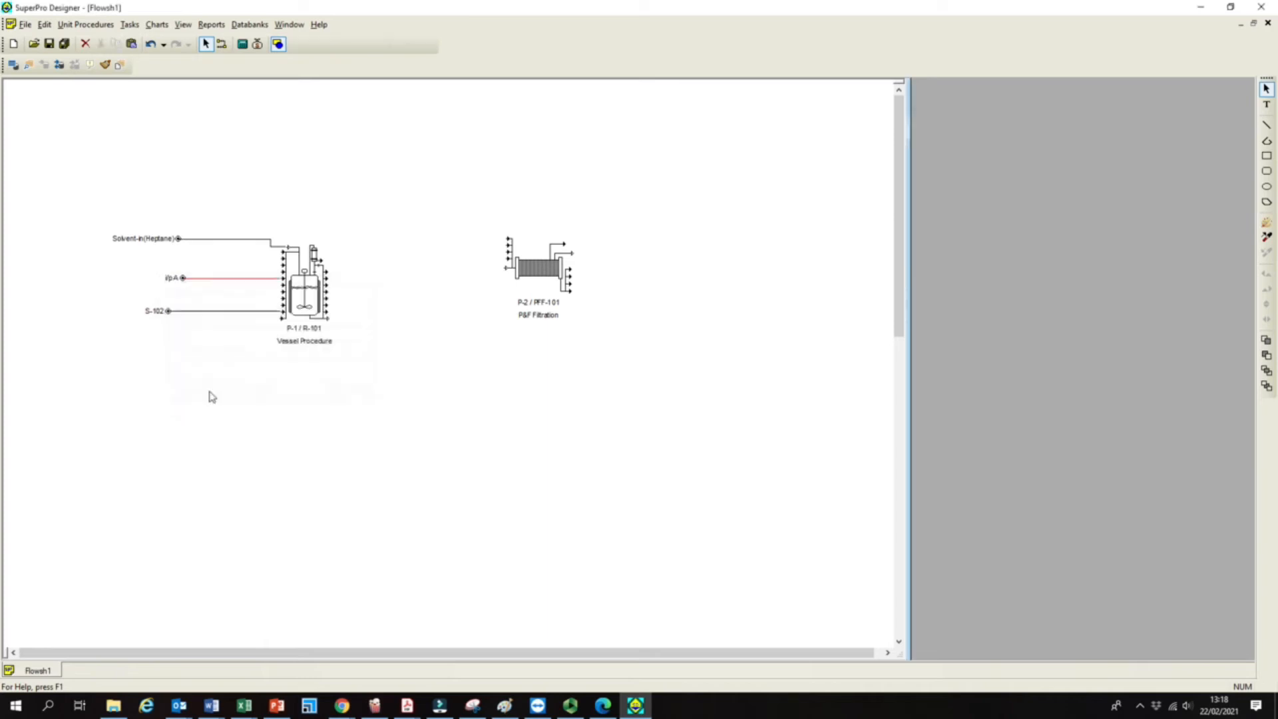
# Rename the lowest feed stream of the reactor i/p B
pyautogui.rightClick(188, 311)
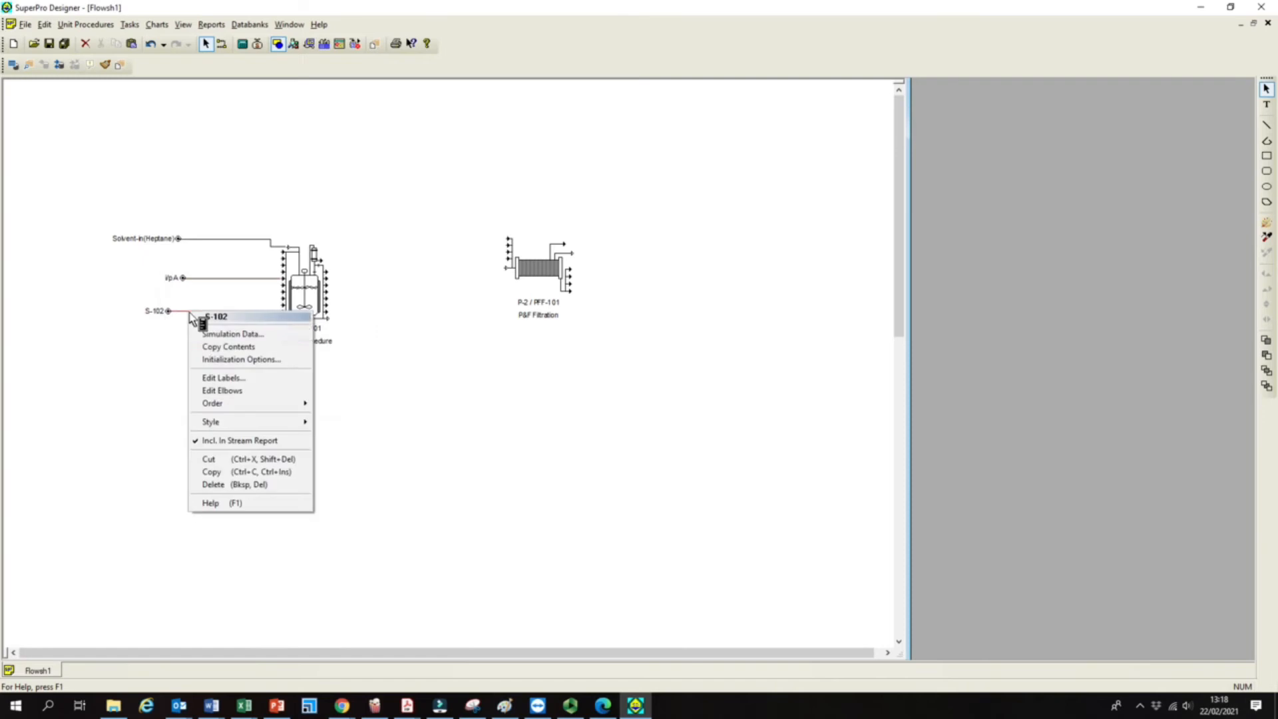
pyautogui.click(226, 378)
pyautogui.press('BackSpace')
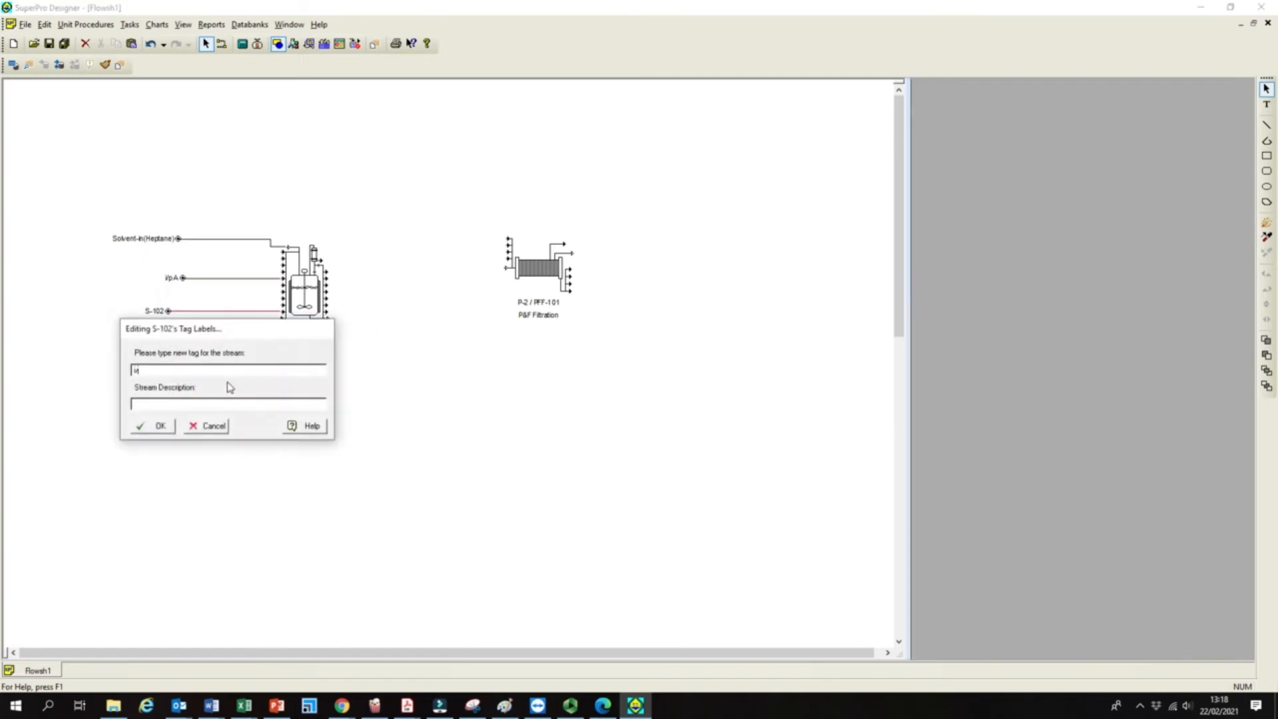
pyautogui.write('i/p B')
pyautogui.click(151, 429)
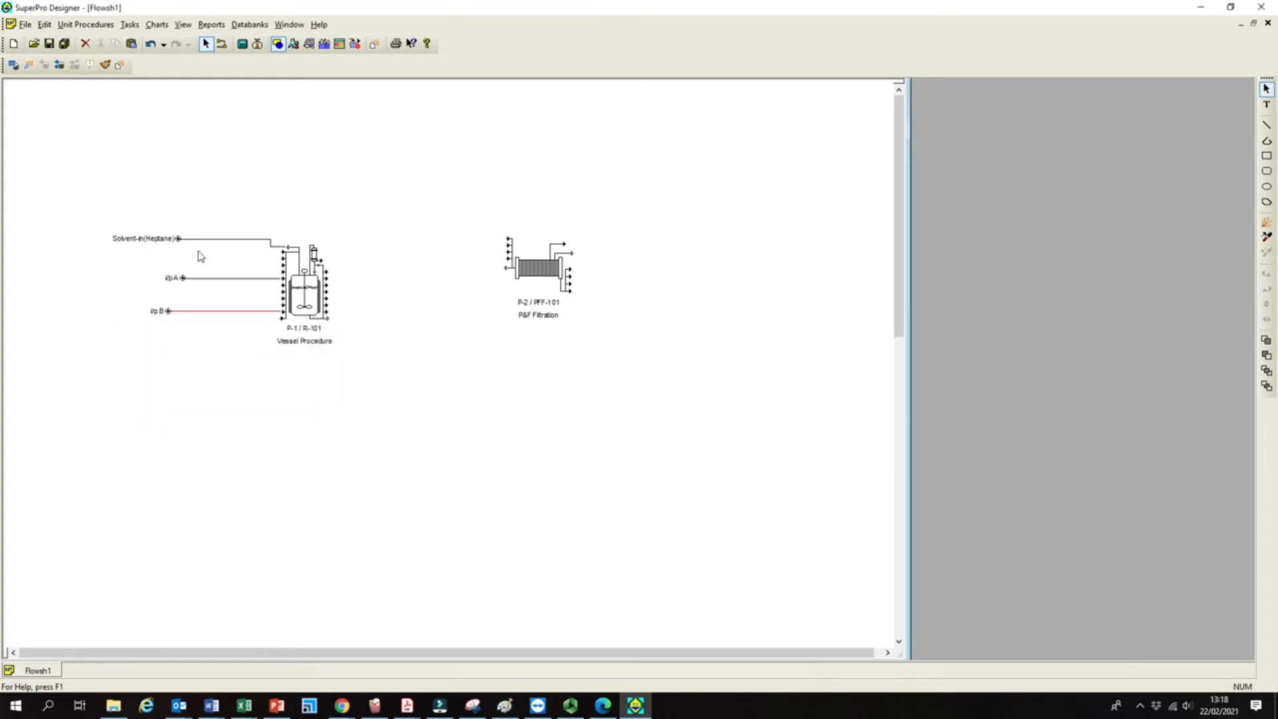
# Draw a short outlet stream to the right from the reactor's upper vent port
pyautogui.click(222, 44)
pyautogui.click(322, 261)
pyautogui.doubleClick(349, 260)
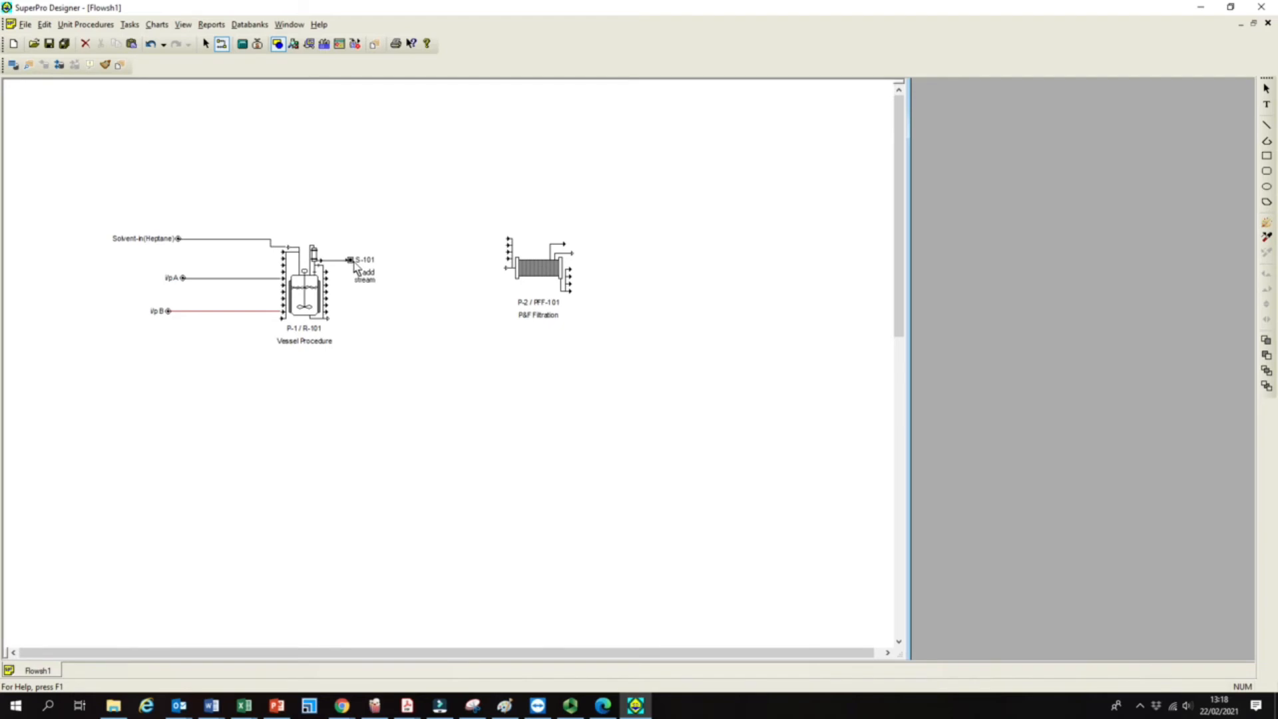
pyautogui.rightClick(338, 266)
# Rename the reactor's vent outlet stream Vent Gas
pyautogui.rightClick(336, 261)
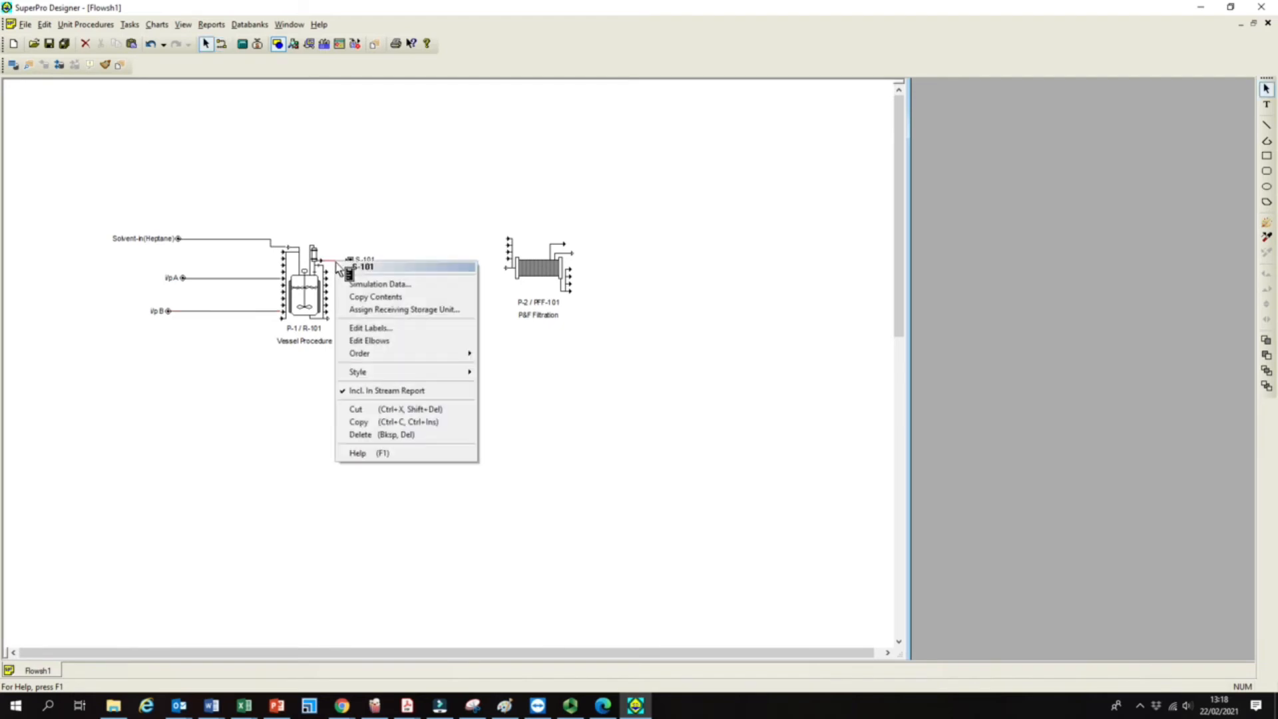
pyautogui.click(369, 328)
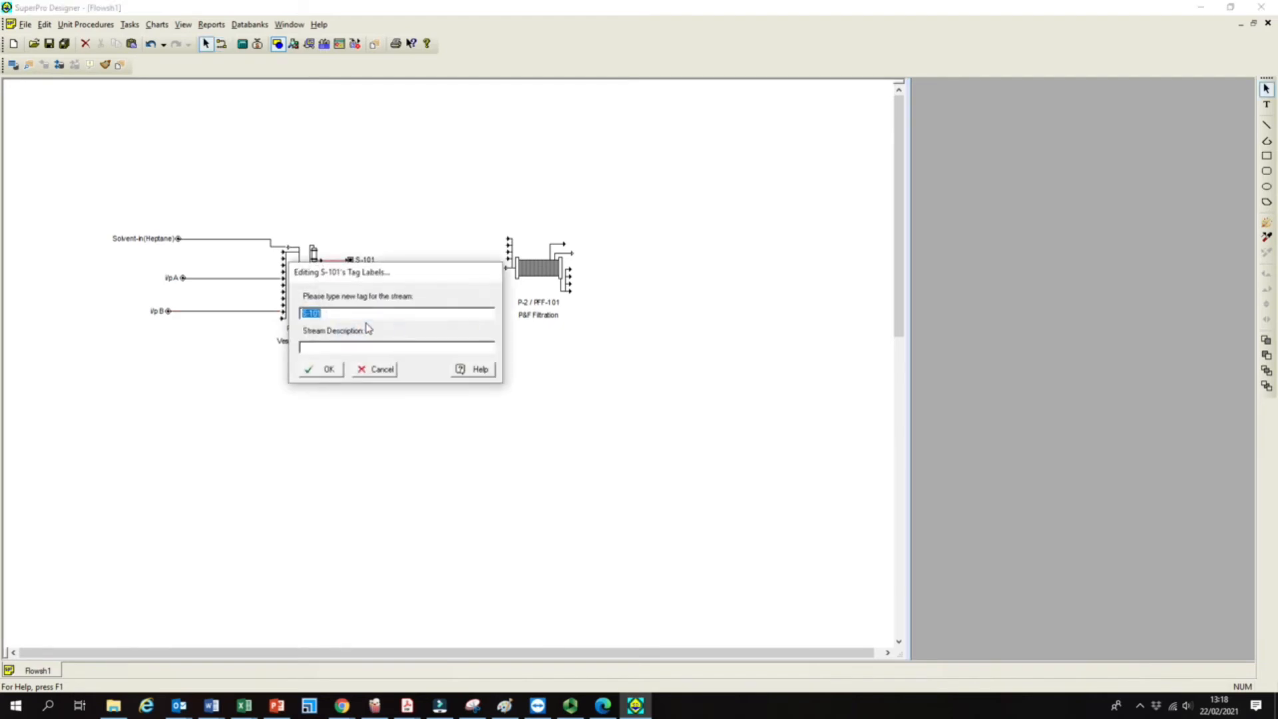
pyautogui.write('Ver')
pyautogui.click(339, 372)
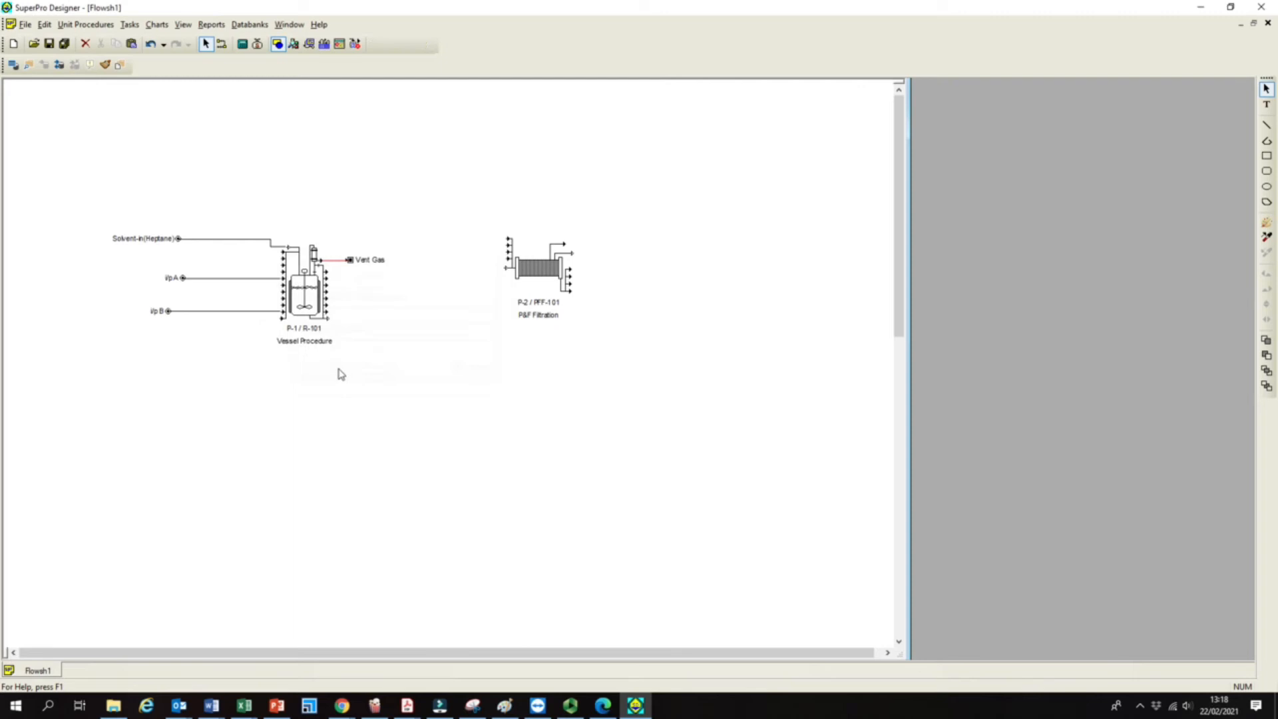
pyautogui.click(363, 287)
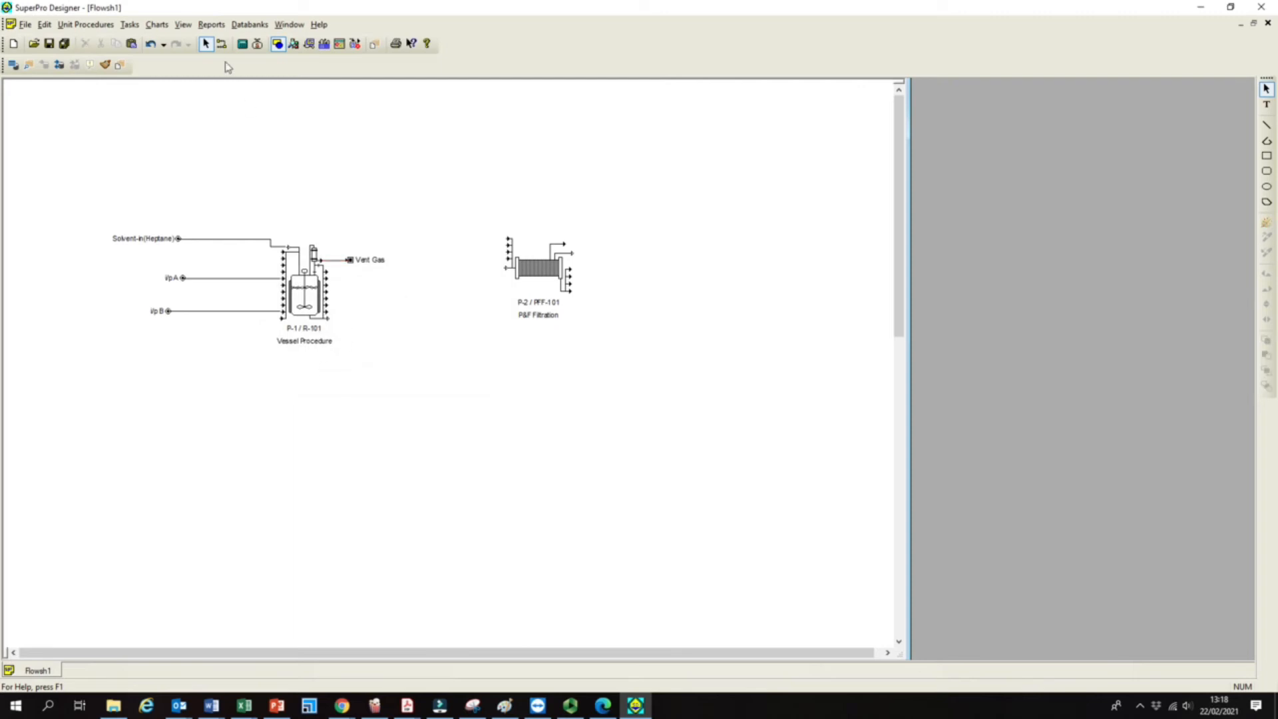
# Connect the reactor's bottom outlet port to the plate and frame filter's feed port with a stream
pyautogui.click(221, 44)
pyautogui.click(328, 318)
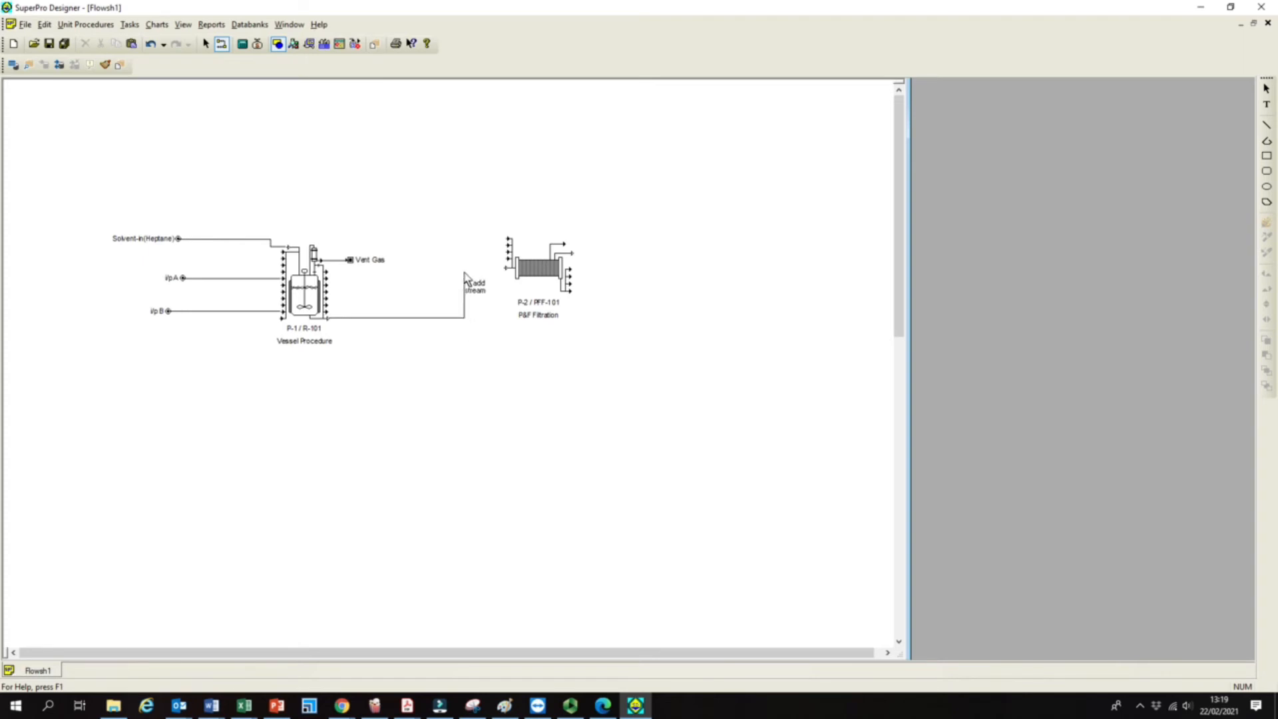
pyautogui.click(464, 272)
pyautogui.click(505, 268)
pyautogui.press('Escape')
# Rename the stream between the reactor and the filter o/p Reactor
pyautogui.click(354, 321)
pyautogui.rightClick(354, 320)
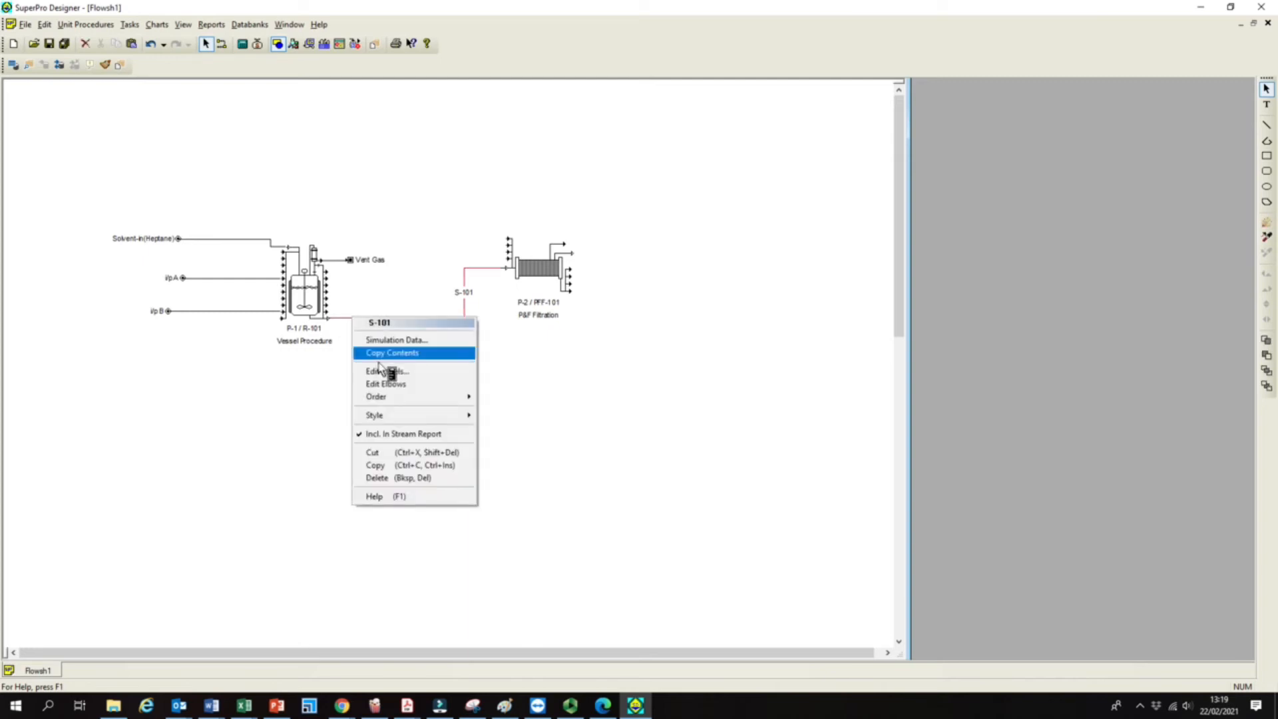
pyautogui.click(397, 374)
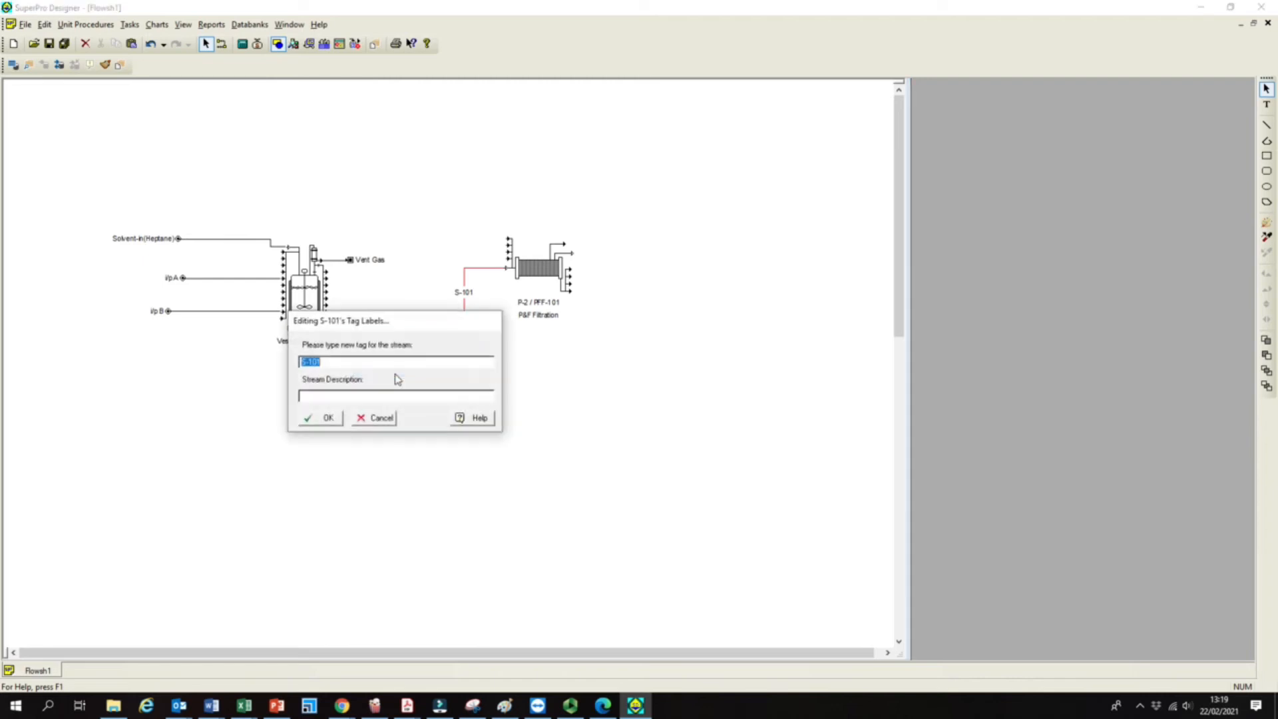
pyautogui.write('04')
pyautogui.click(323, 418)
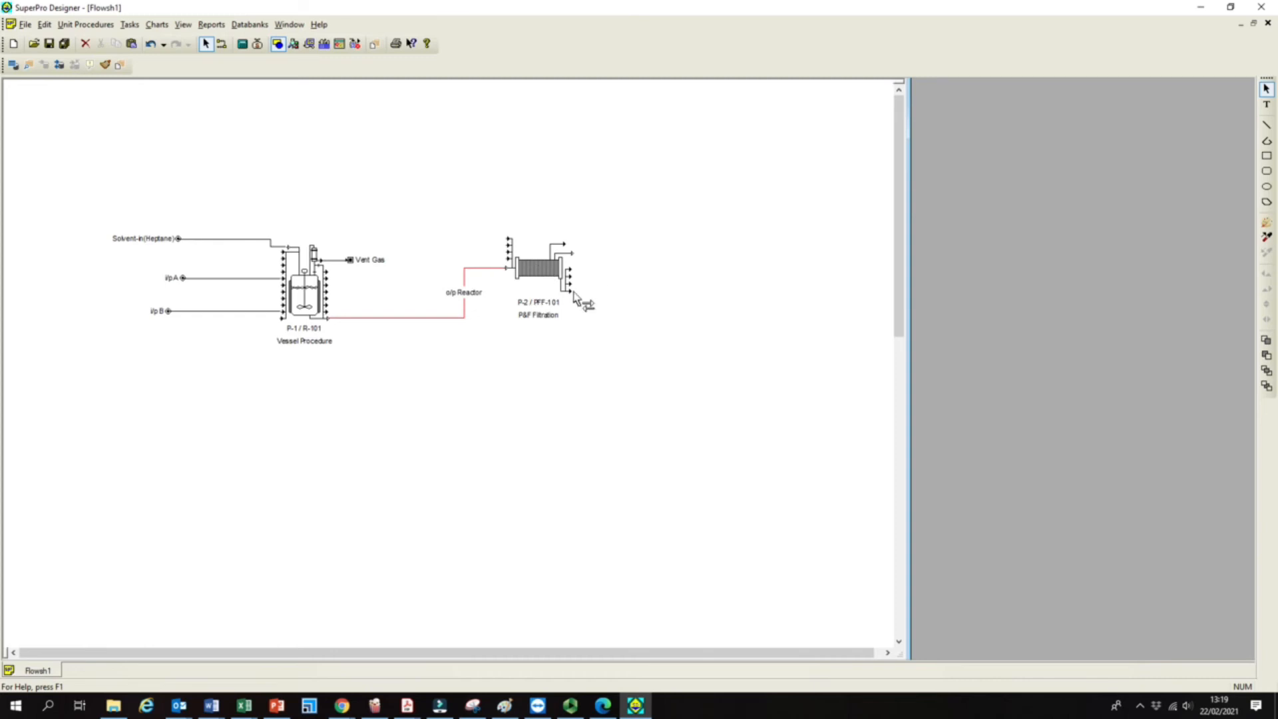
# Draw an outlet stream from the filter's lowest liquid output port and rename it Filtrate
pyautogui.click(222, 44)
pyautogui.click(571, 291)
pyautogui.click(618, 292)
pyautogui.rightClick(616, 300)
pyautogui.rightClick(605, 297)
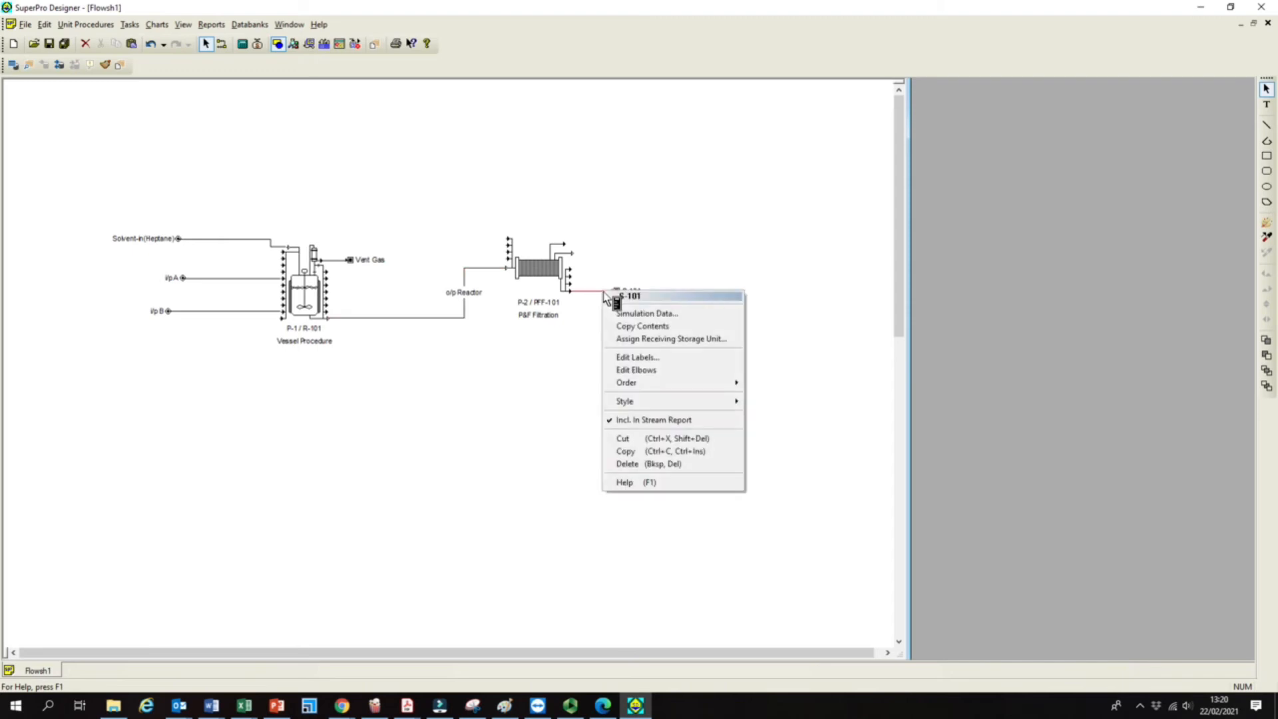
pyautogui.click(636, 358)
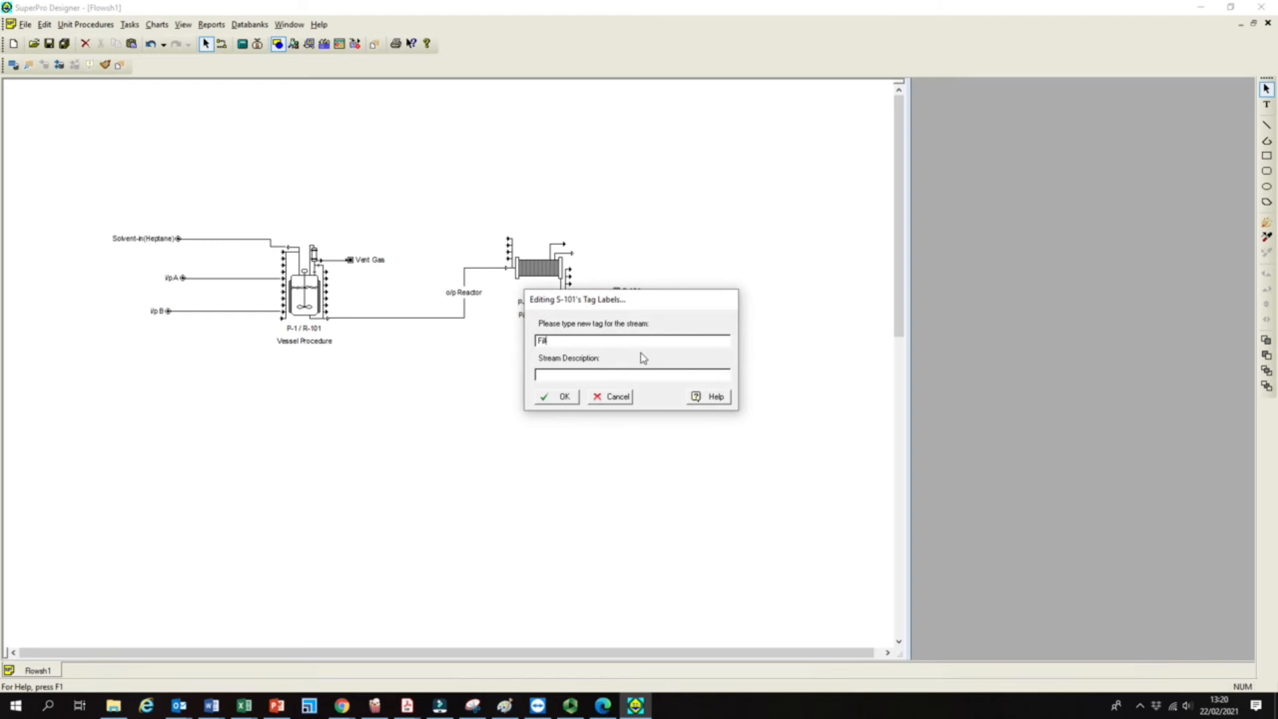
pyautogui.click(559, 397)
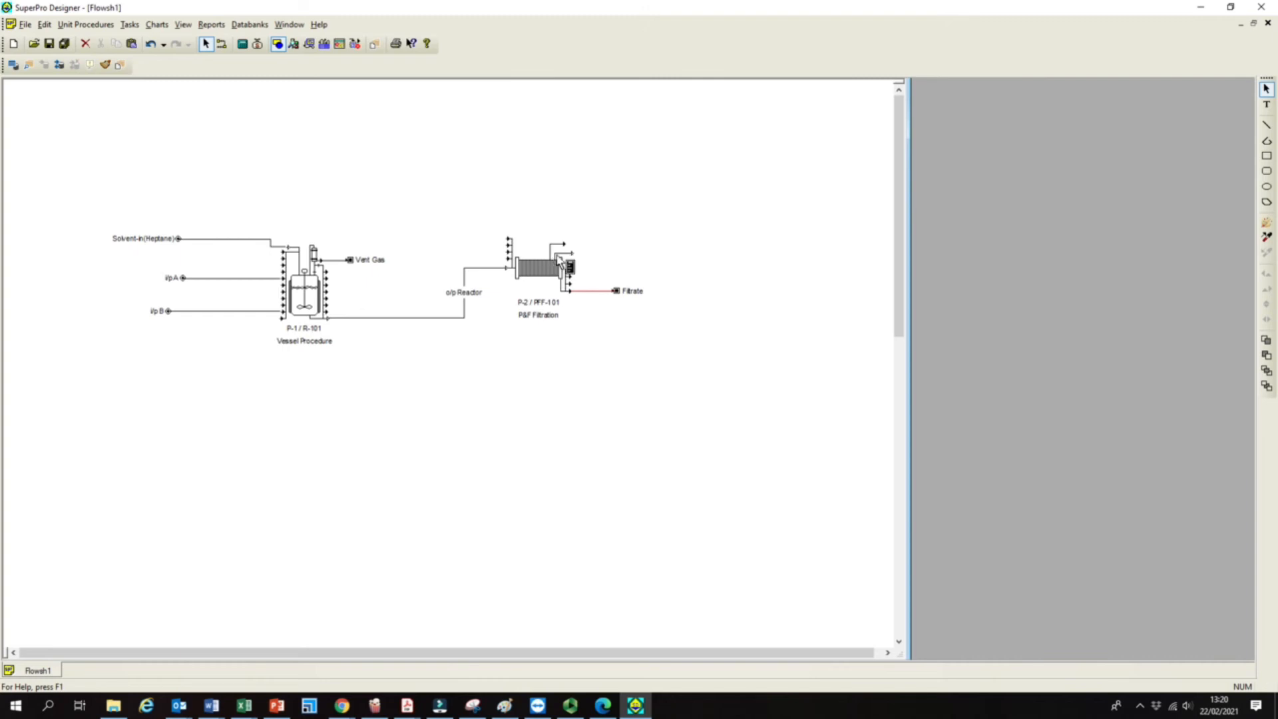
# Consult the help topic on the filter's plate and frame filtration procedure, including its port layout, and close it
pyautogui.rightClick(537, 271)
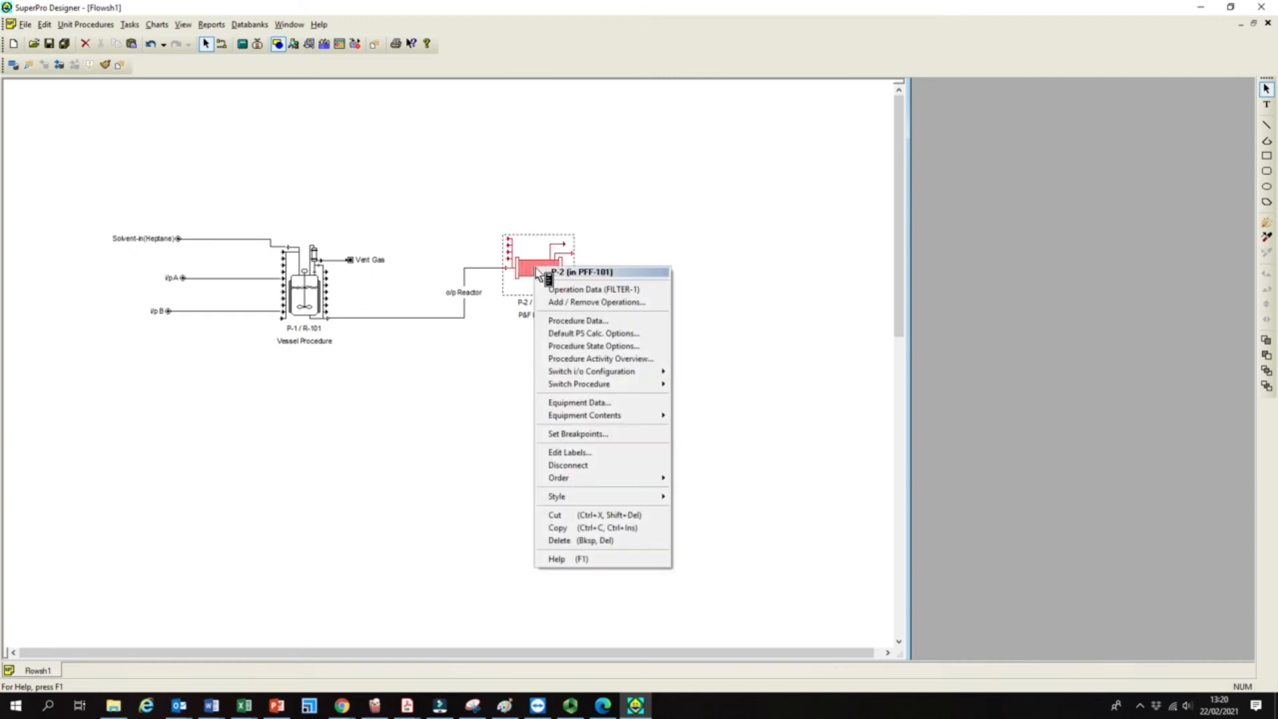
pyautogui.click(622, 563)
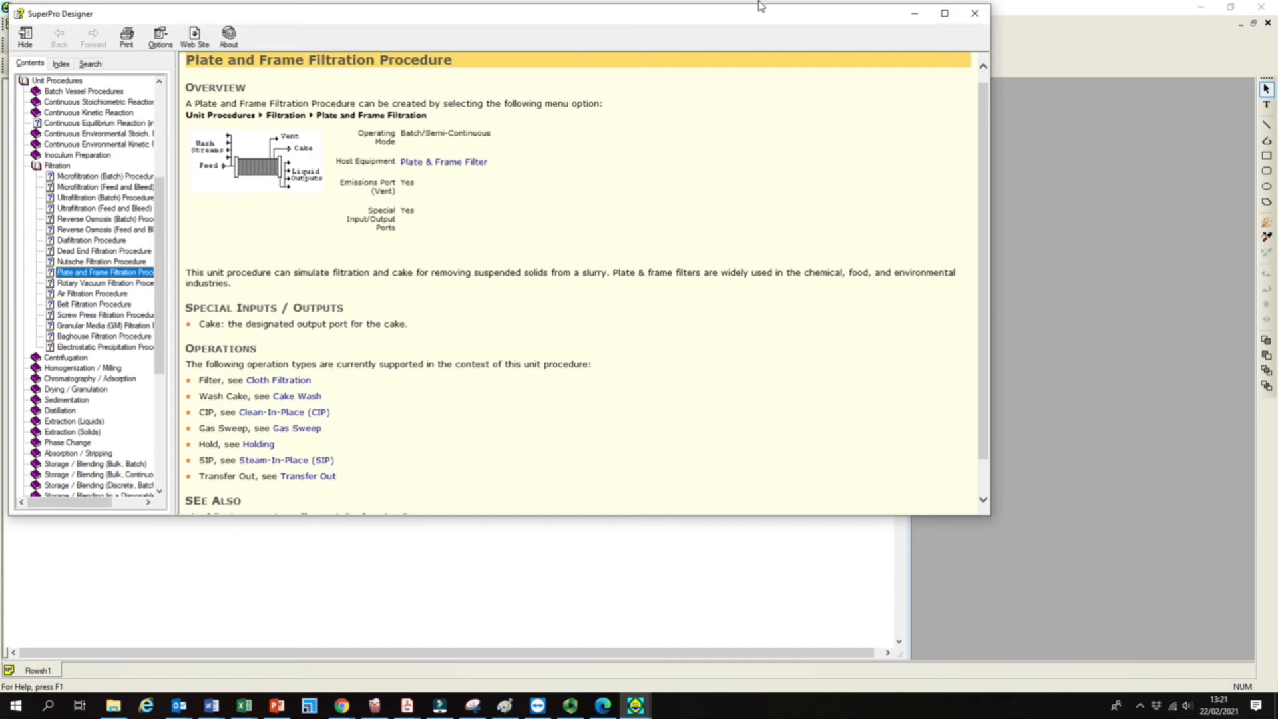
pyautogui.click(975, 13)
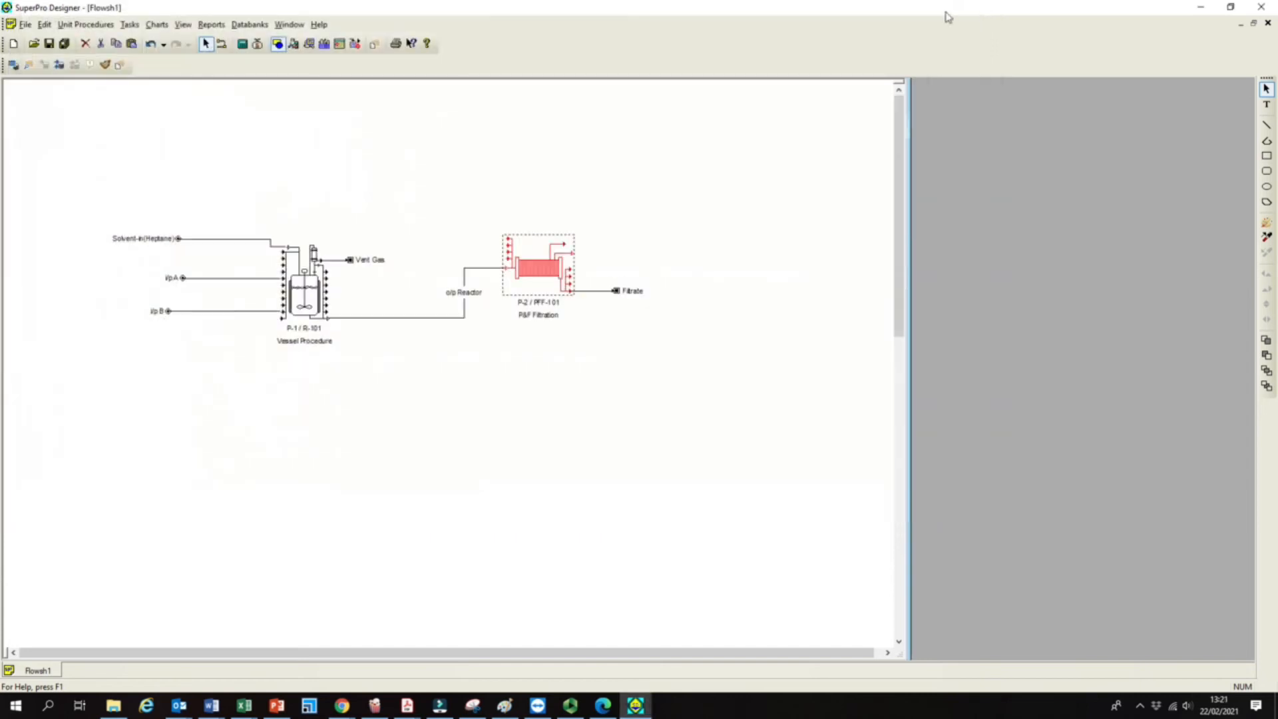
# Delete the Filtrate stream and draw a new outlet stream from the filter's uppermost liquid output port
pyautogui.click(611, 292)
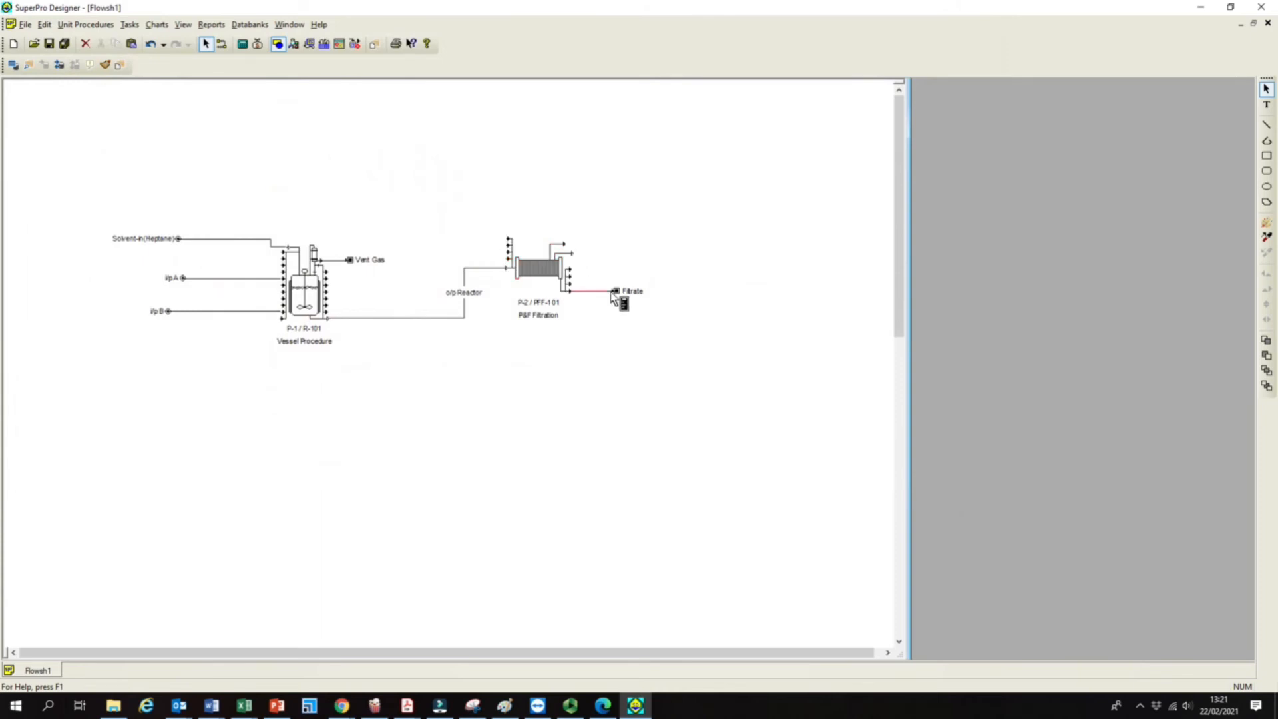
pyautogui.press('Delete')
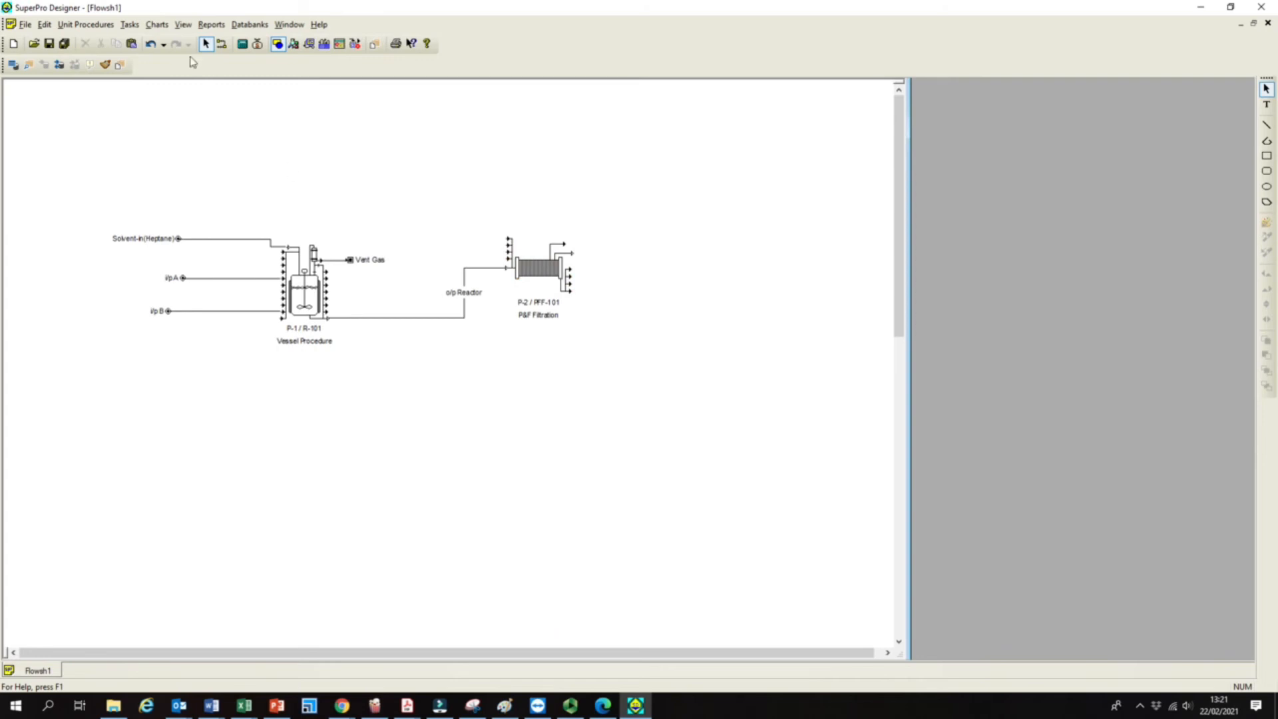
pyautogui.click(222, 44)
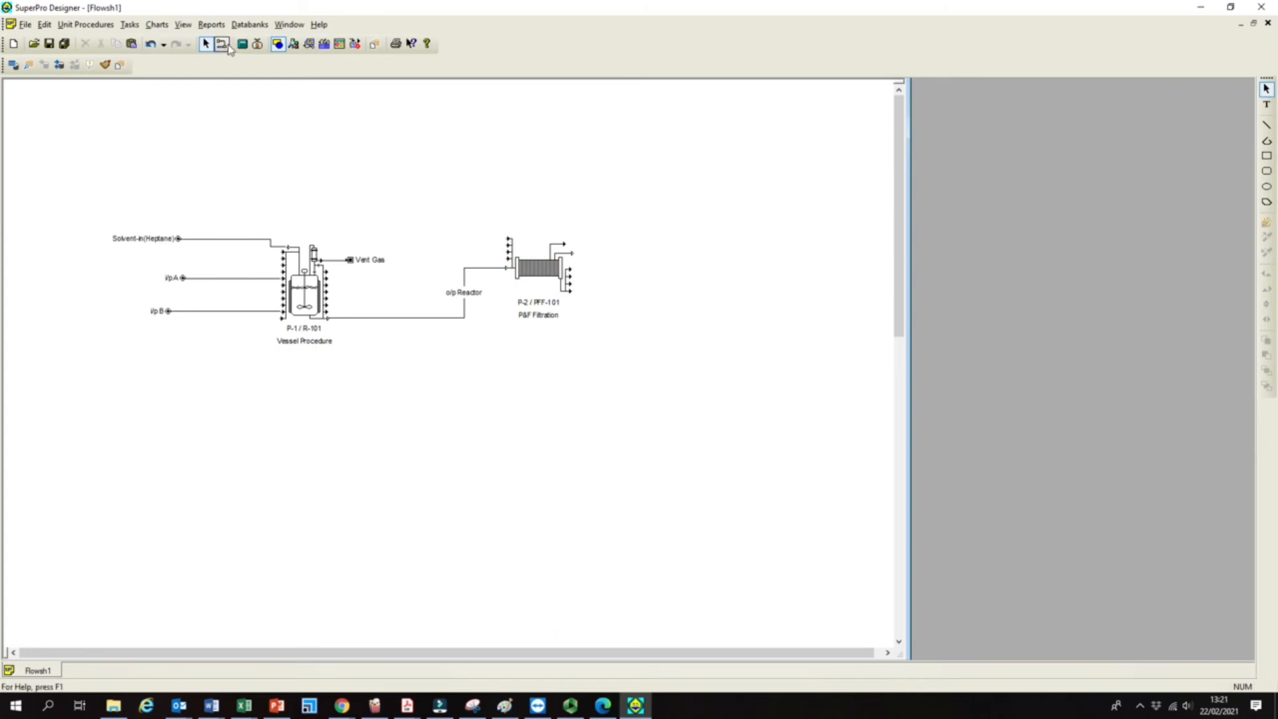
pyautogui.click(571, 270)
pyautogui.doubleClick(607, 271)
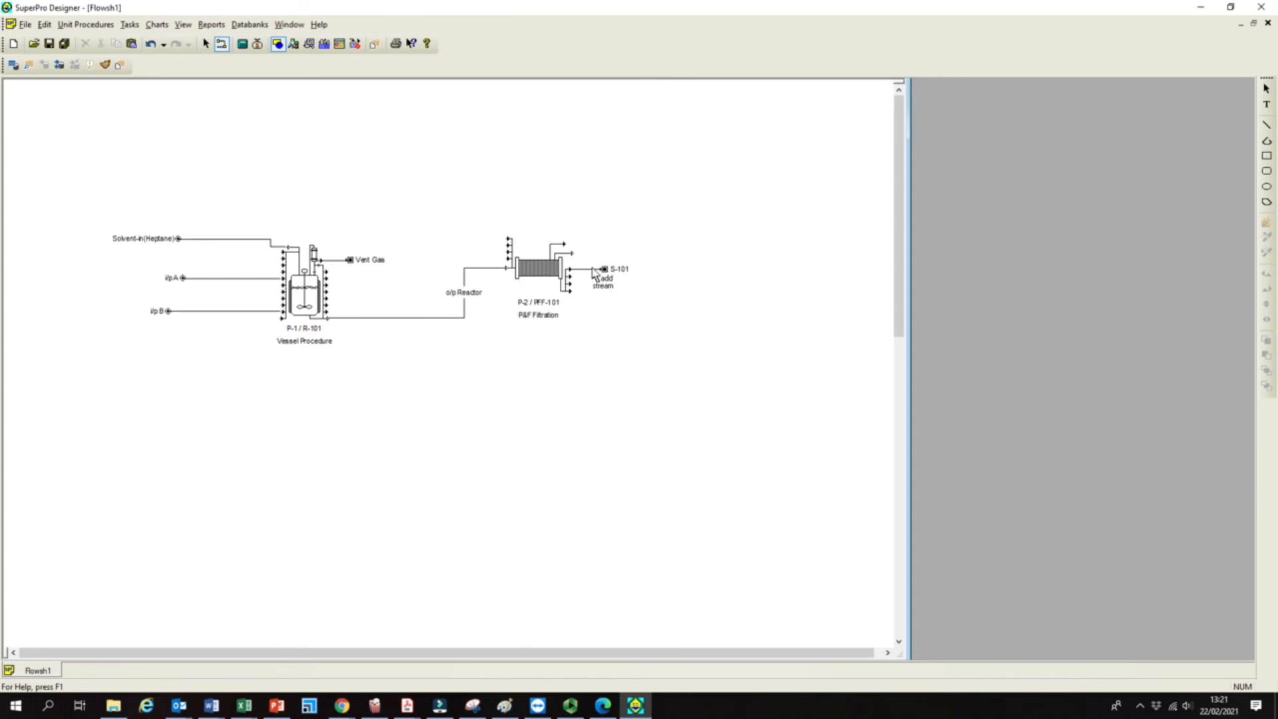
pyautogui.click(595, 274)
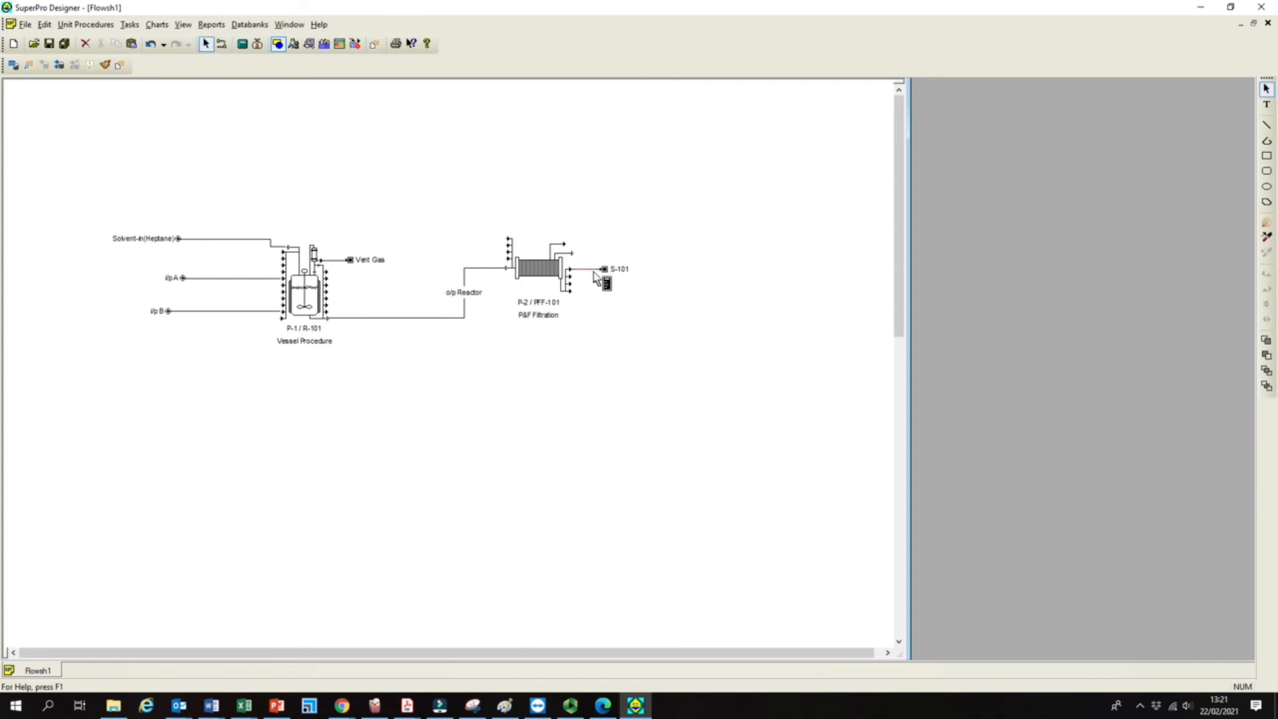
# Rename the new liquid outlet stream of the filter Filtrate
pyautogui.rightClick(595, 276)
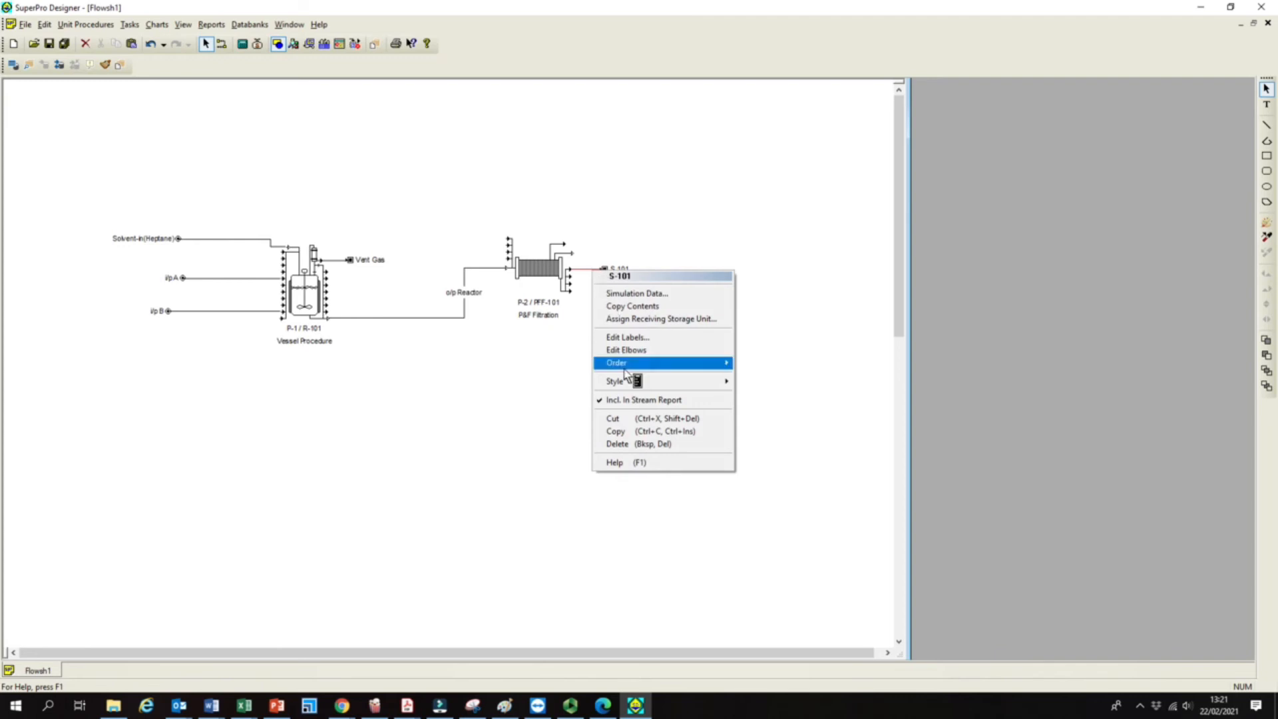
pyautogui.click(627, 338)
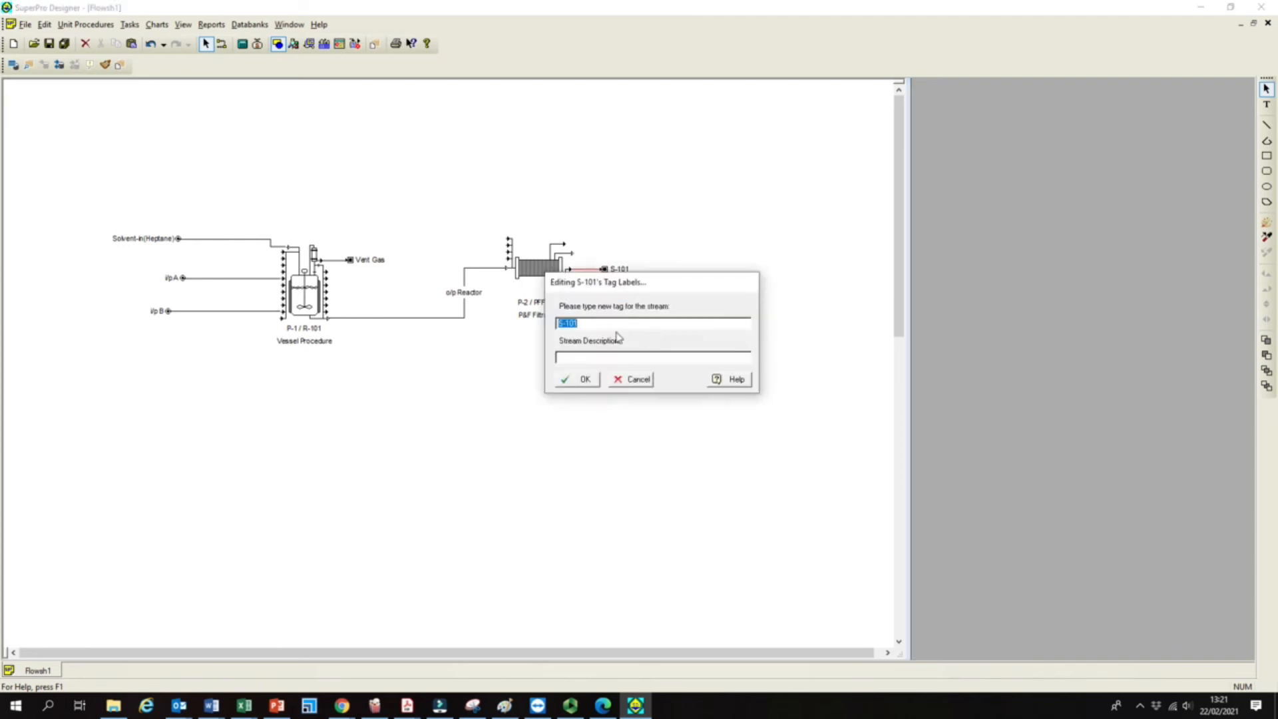
pyautogui.write('R')
pyautogui.write('iltrate')
pyautogui.click(590, 384)
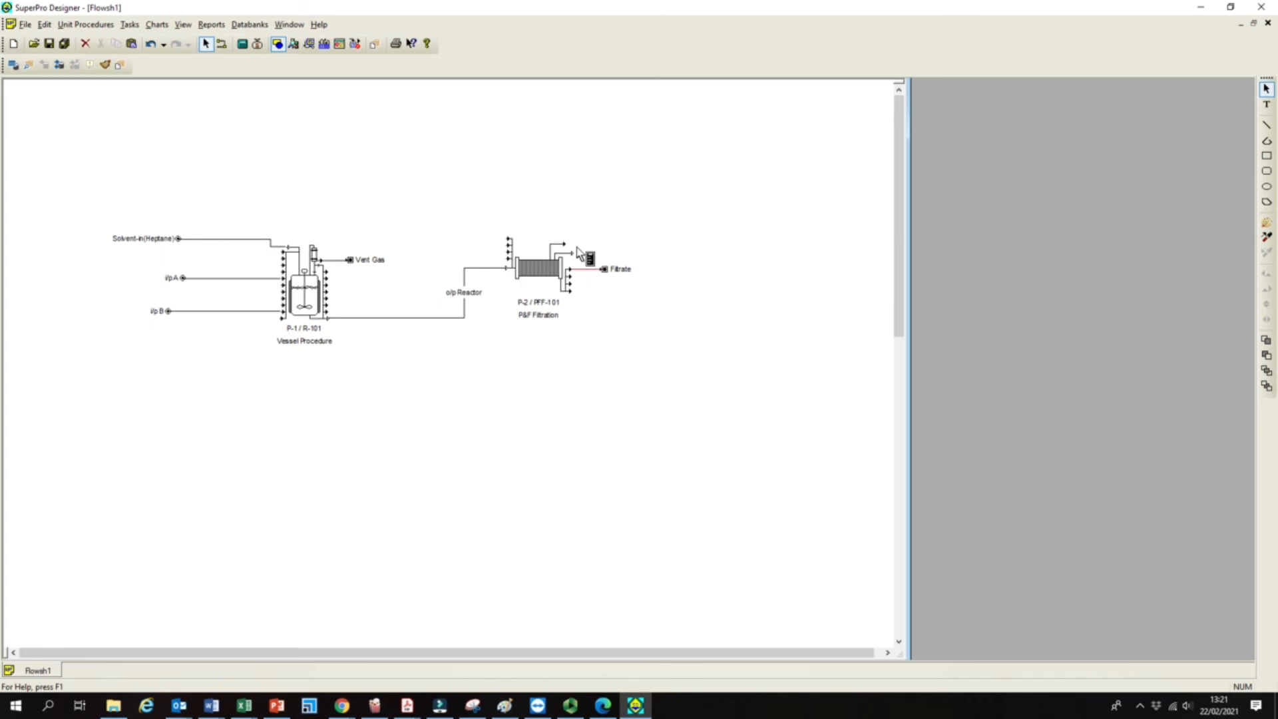
# Draw an outlet stream from the filter's cake port, above the filtrate stream, and rename it Cake
pyautogui.click(221, 43)
pyautogui.moveTo(573, 254); pyautogui.dragTo(624, 253)
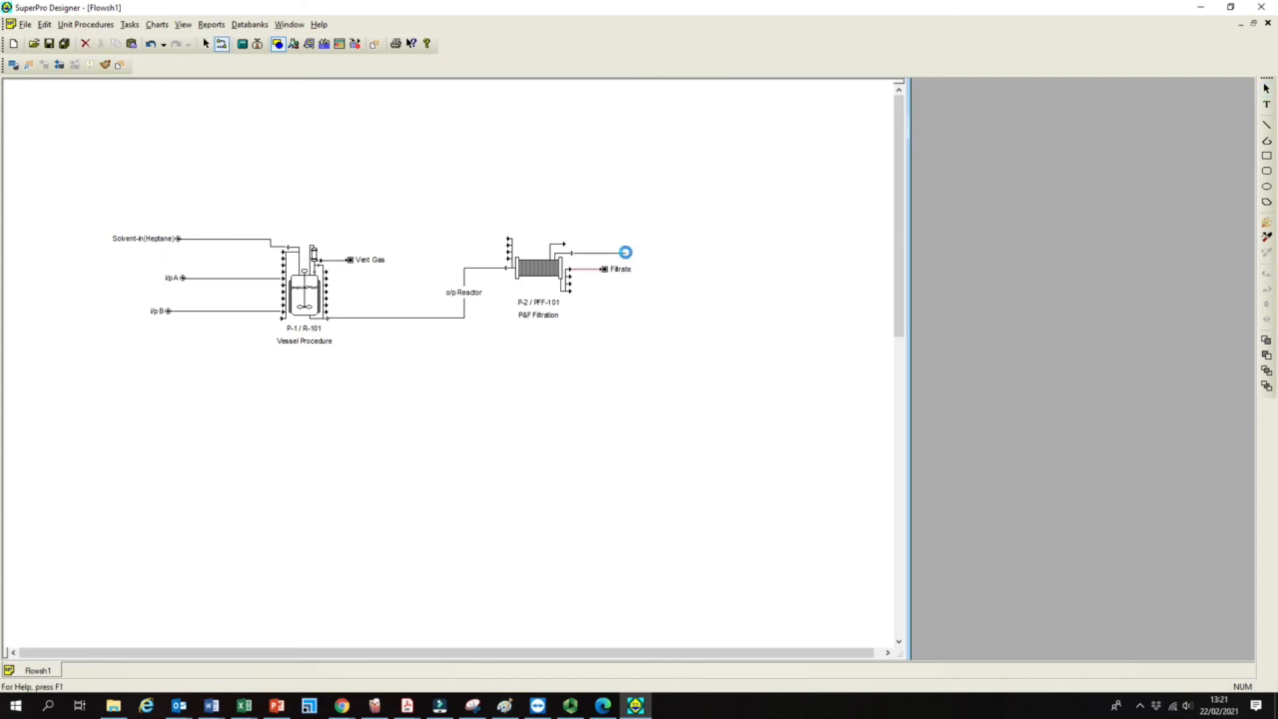
pyautogui.rightClick(624, 258)
pyautogui.rightClick(591, 262)
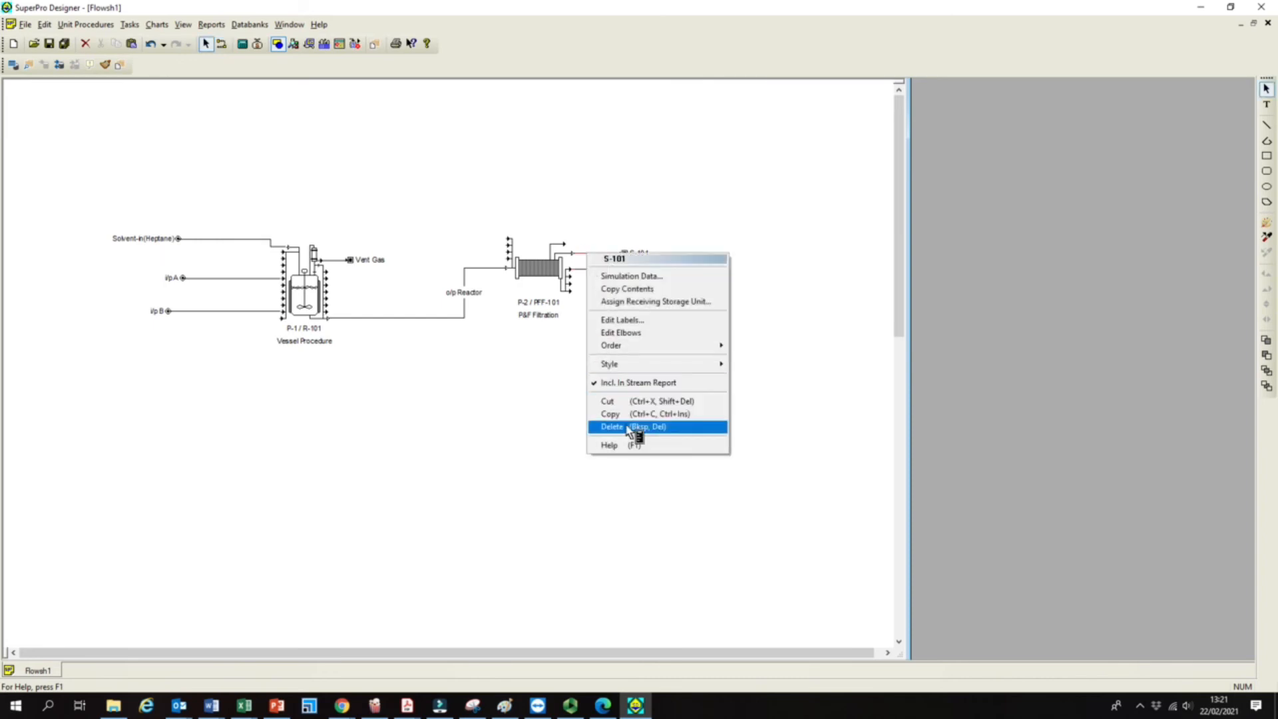
pyautogui.click(630, 320)
pyautogui.write('Cake')
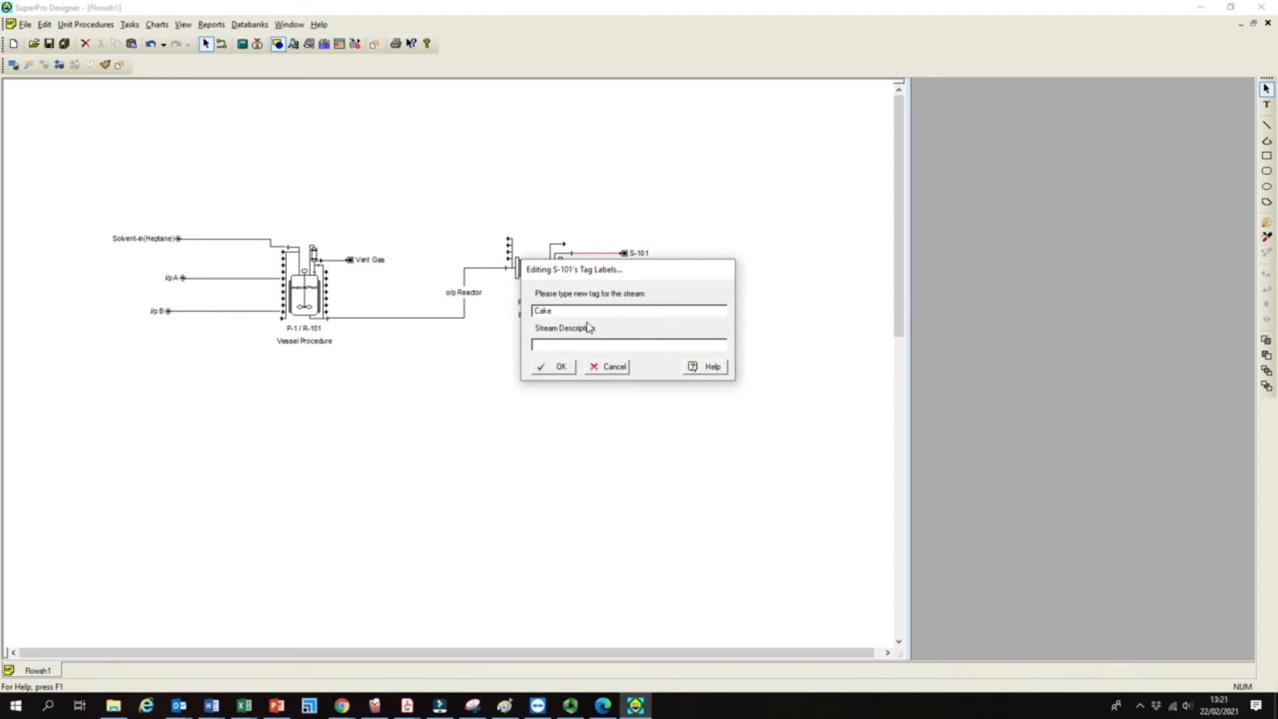
pyautogui.click(569, 370)
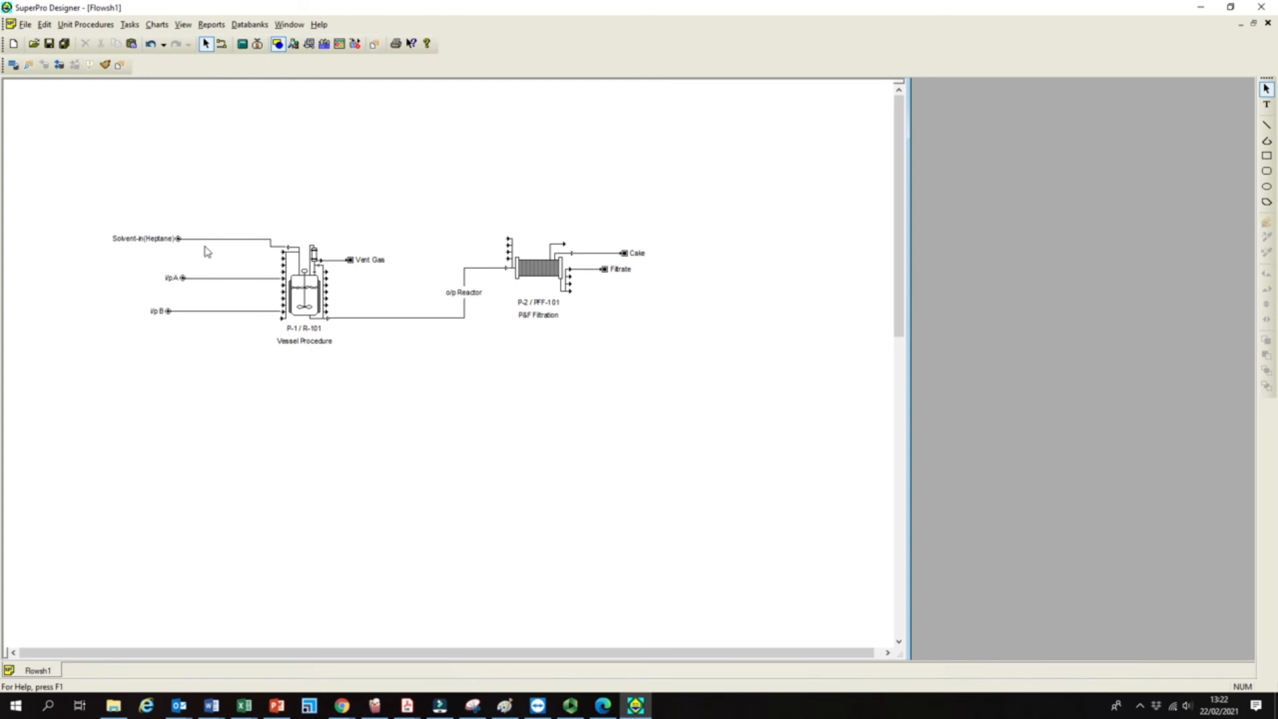
# Draw a feed stream from above the filter into the lowest of its wash inlet ports and select it
pyautogui.click(222, 44)
pyautogui.click(473, 199)
pyautogui.doubleClick(508, 250)
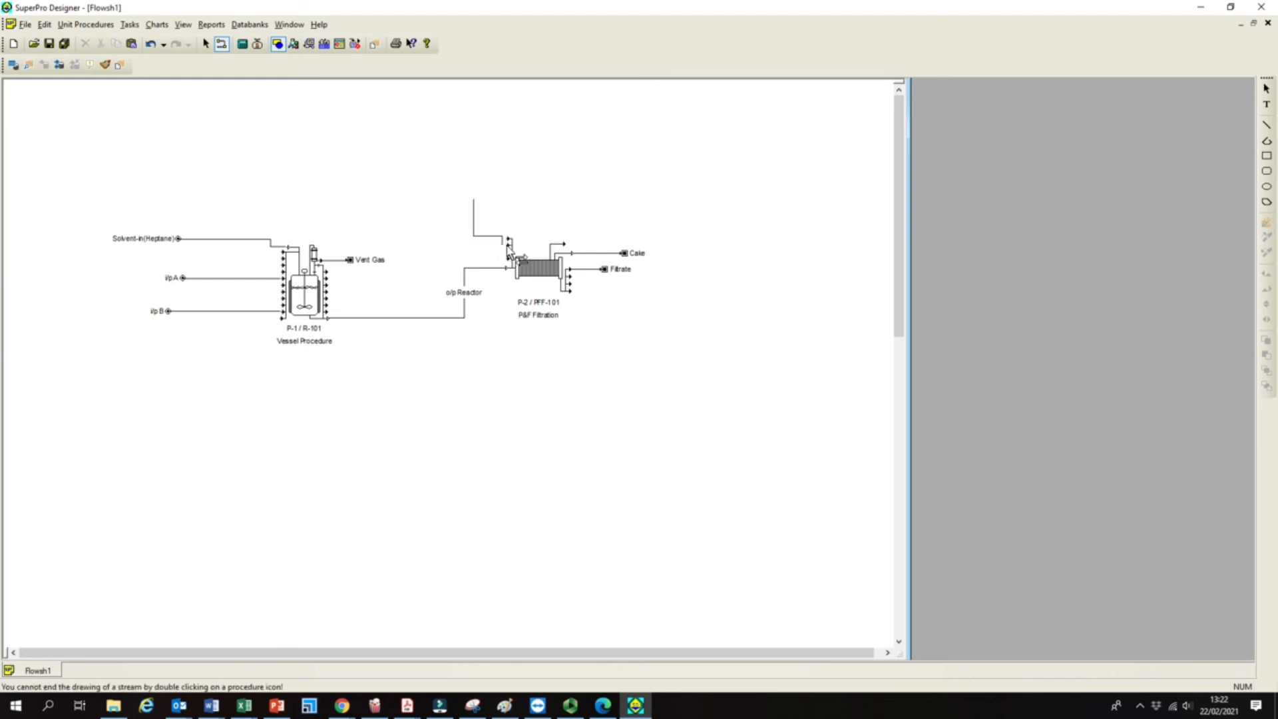
pyautogui.click(507, 267)
pyautogui.rightClick(516, 189)
pyautogui.click(487, 236)
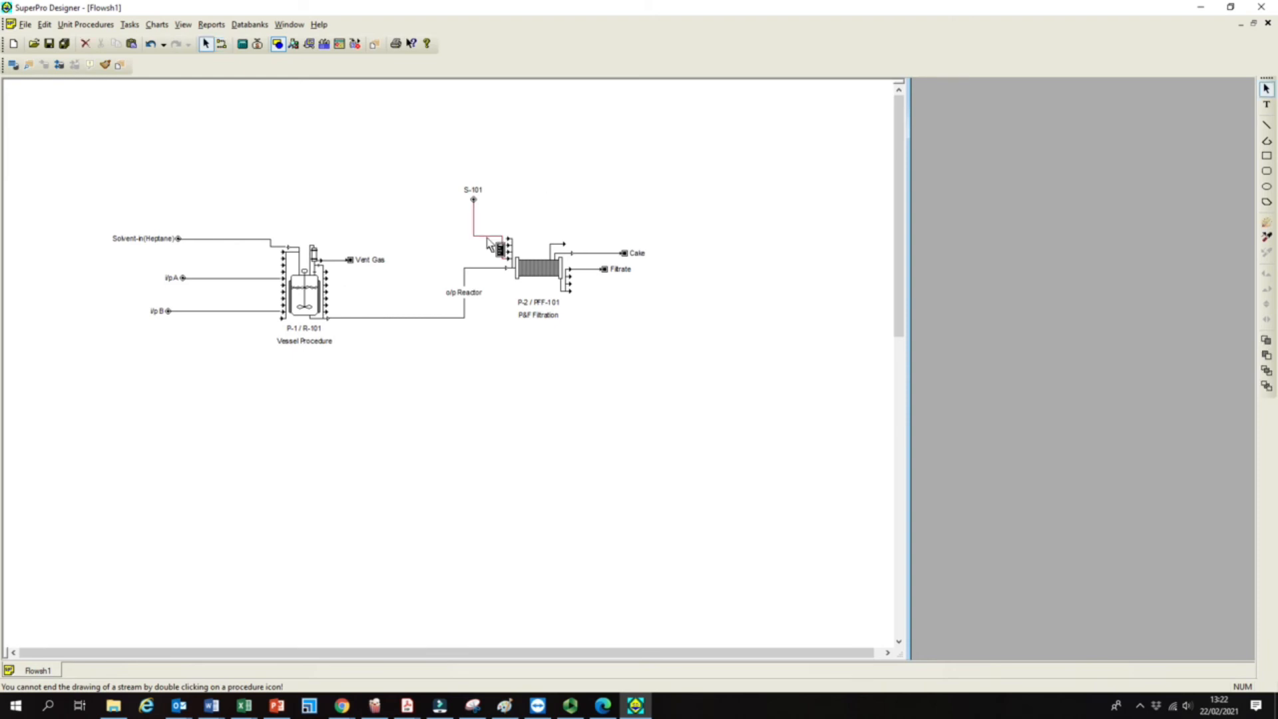
# Rename the feed stream entering the filter from above Wash-Solvent
pyautogui.rightClick(487, 238)
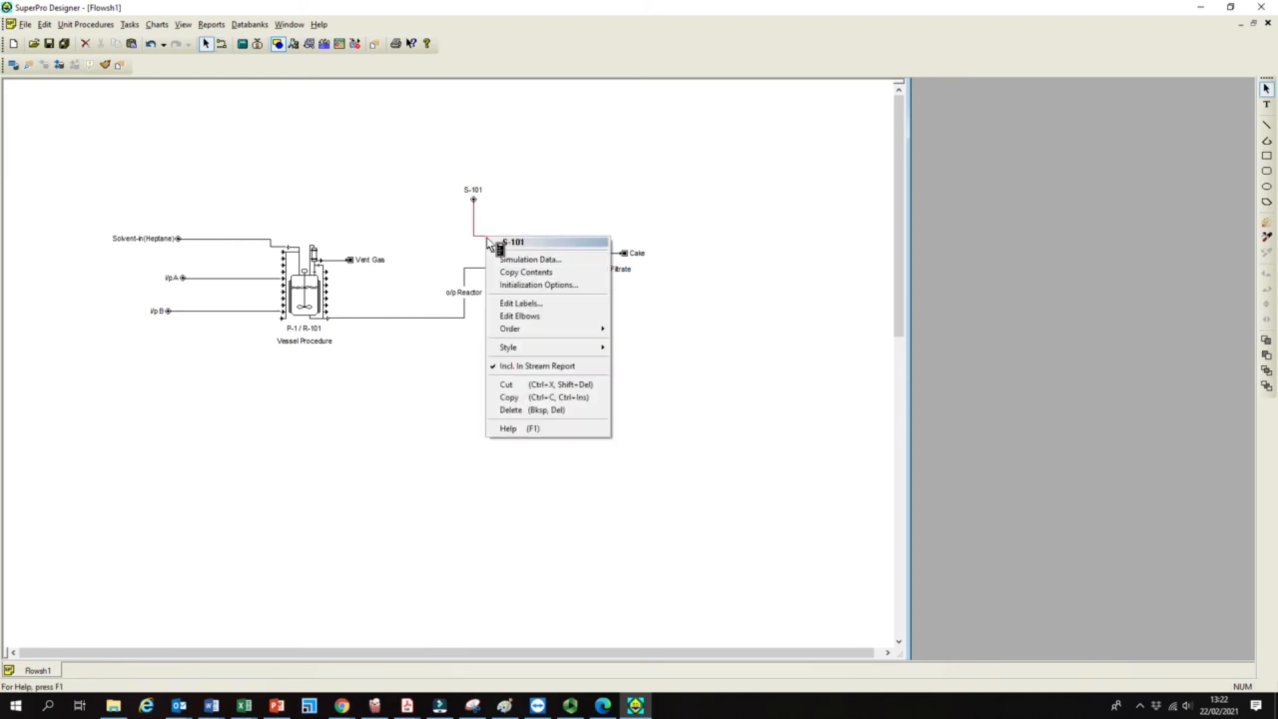
pyautogui.click(527, 306)
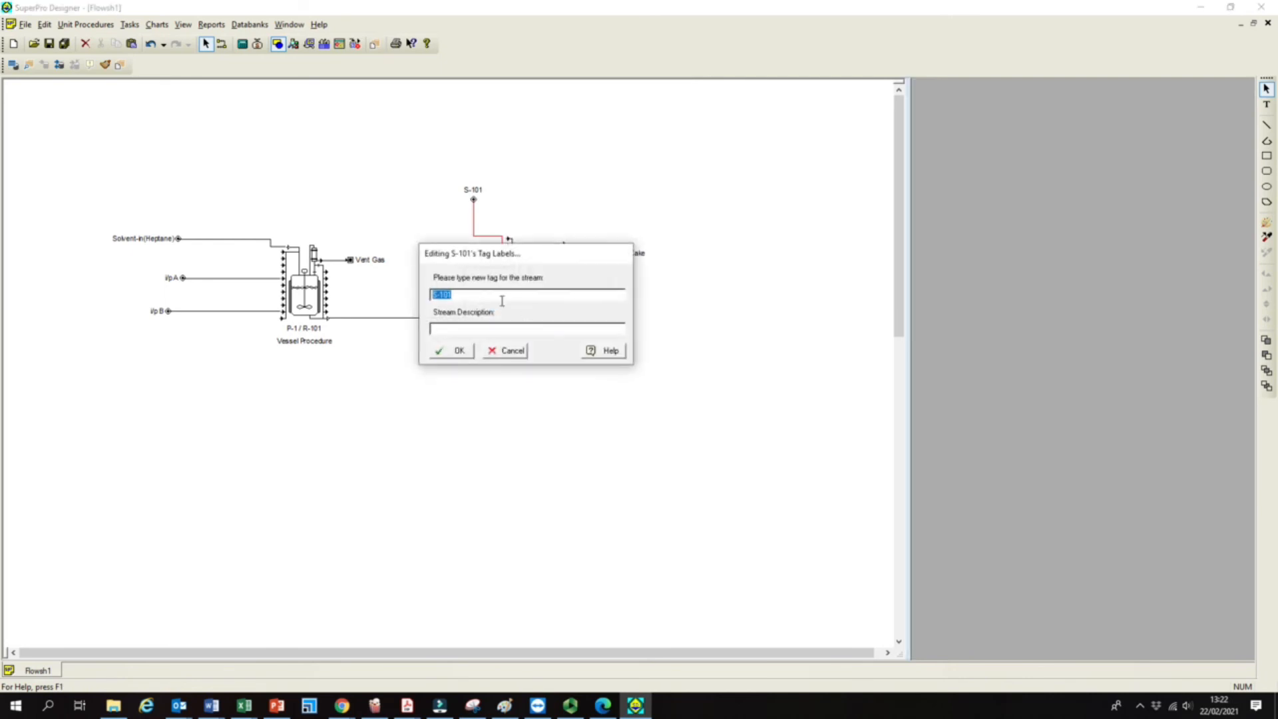
pyautogui.write('W2')
pyautogui.moveTo(517, 295); pyautogui.dragTo(433, 289)
pyautogui.write('Wash-Solvent')
pyautogui.click(450, 350)
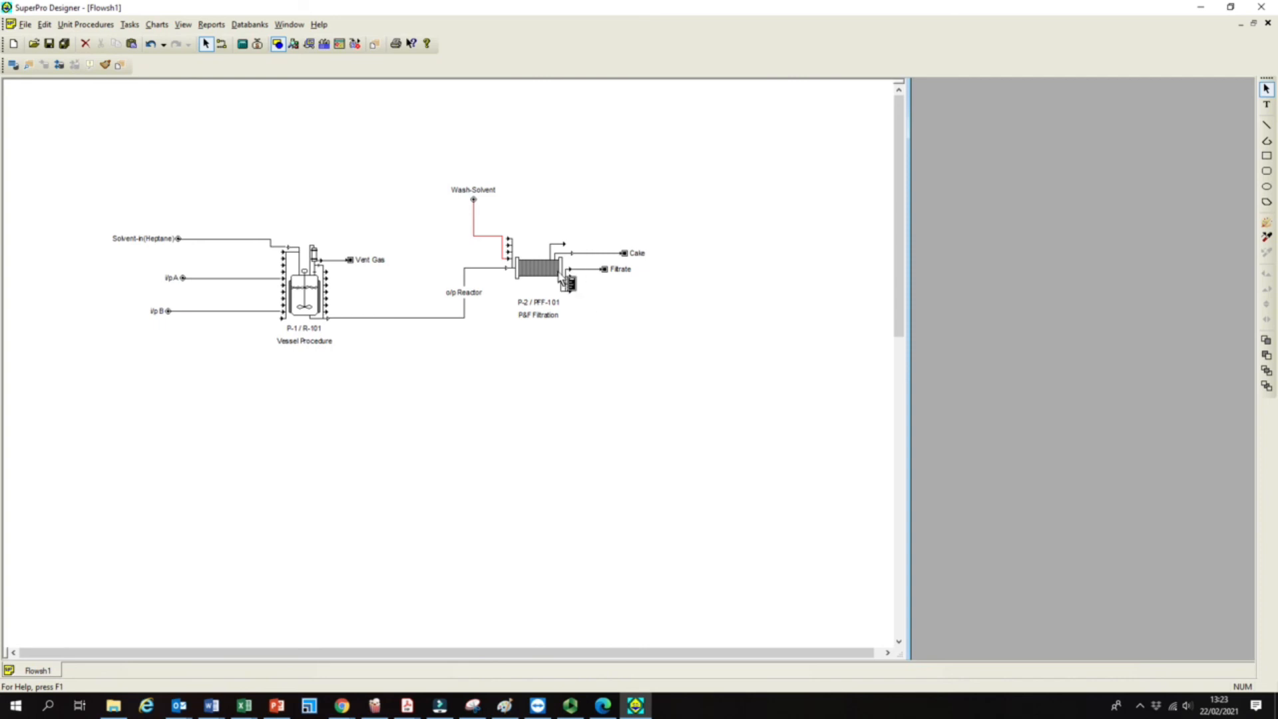
# Draw an outlet stream from the filter's lowest liquid output port, ending just below the Filtrate stream
pyautogui.click(221, 43)
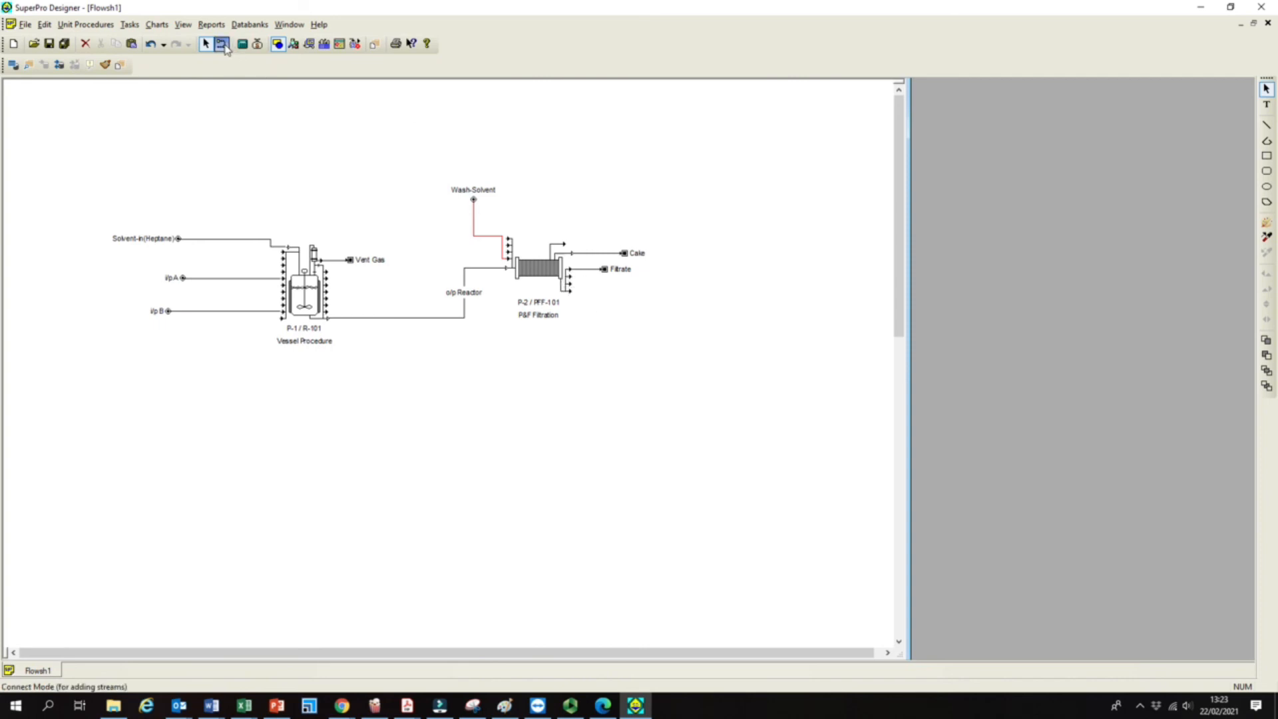
pyautogui.click(507, 259)
pyautogui.click(571, 293)
pyautogui.doubleClick(606, 292)
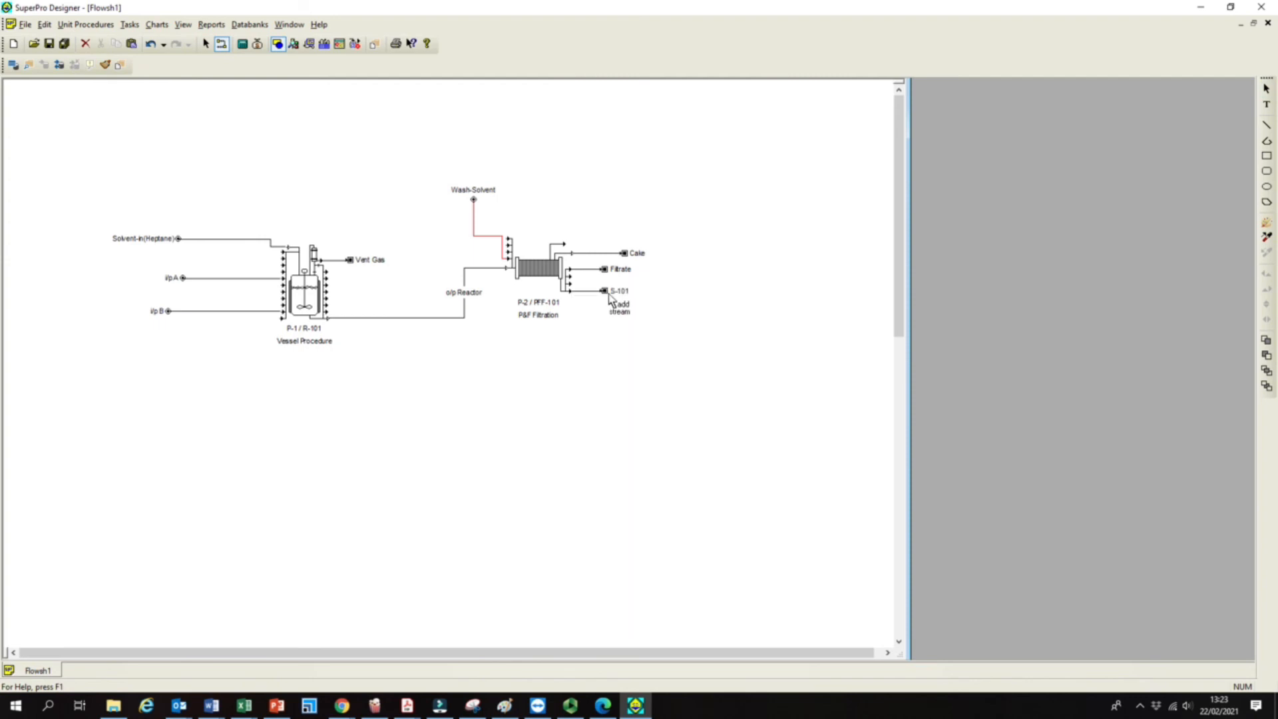
pyautogui.press('Escape')
# Rename the new outlet stream below Filtrate Wash liquid and deselect it
pyautogui.rightClick(596, 301)
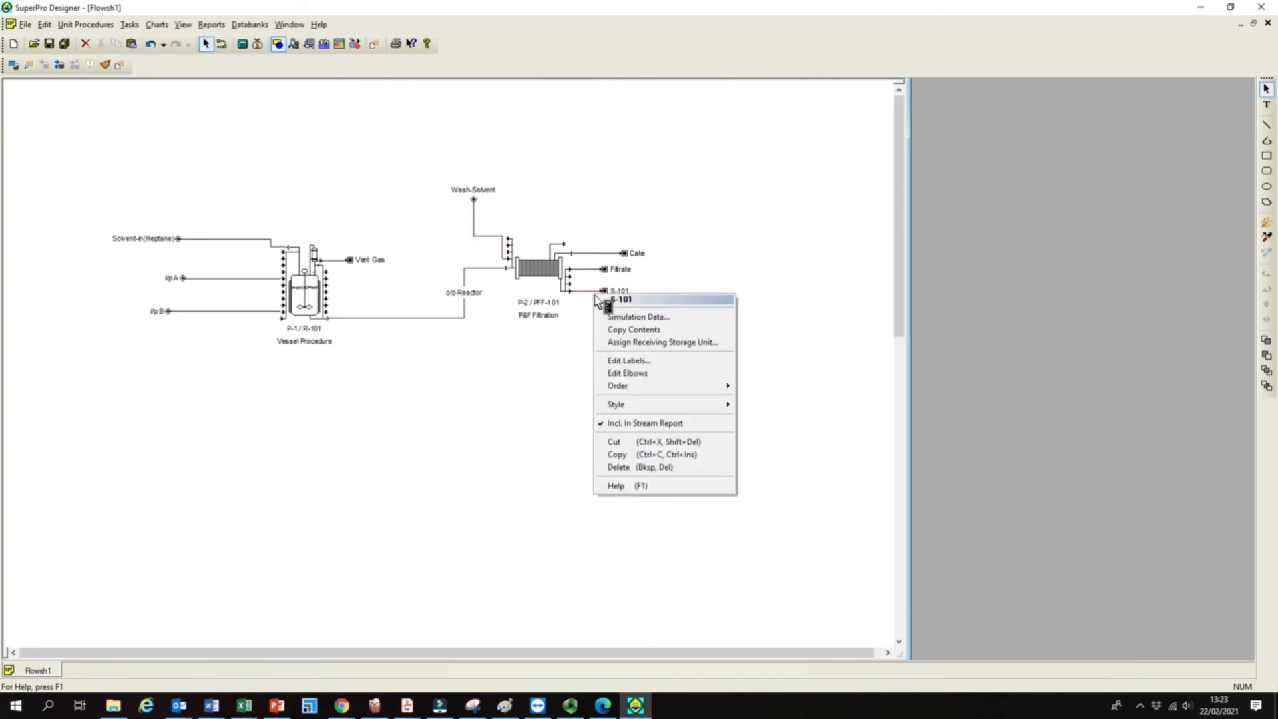
pyautogui.click(636, 361)
pyautogui.write('Wash liquid')
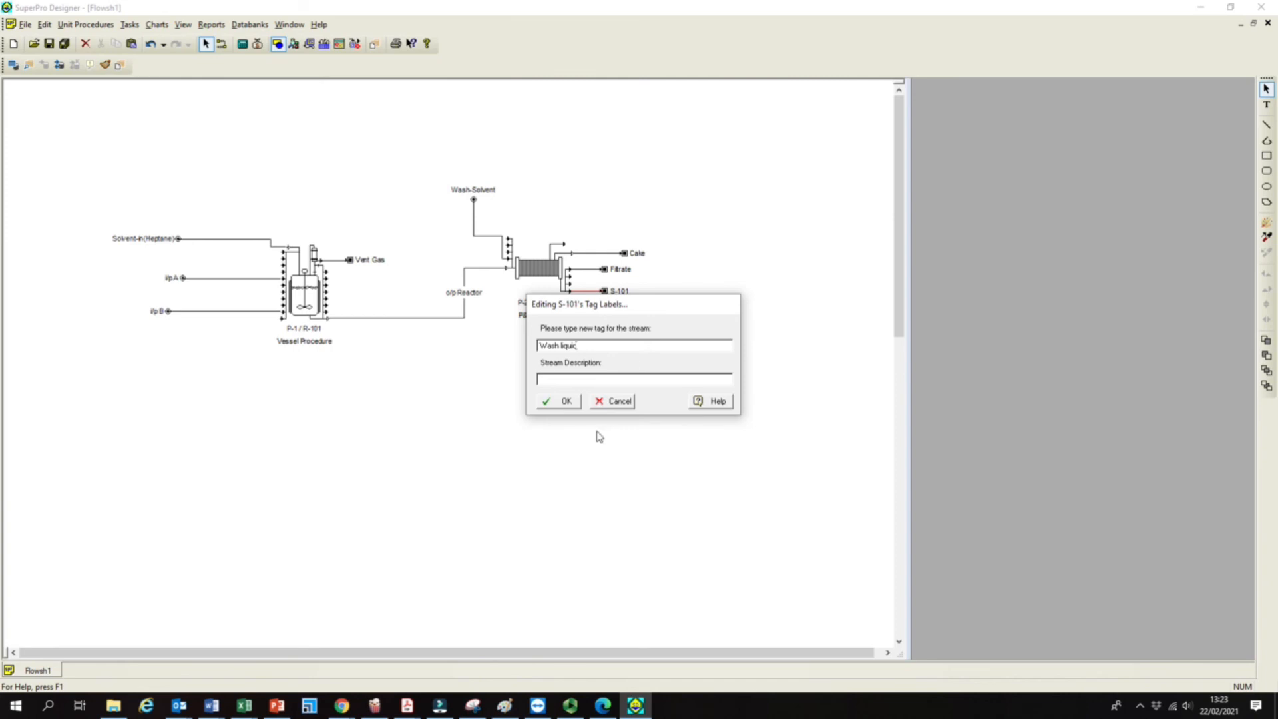
pyautogui.click(562, 401)
pyautogui.click(616, 367)
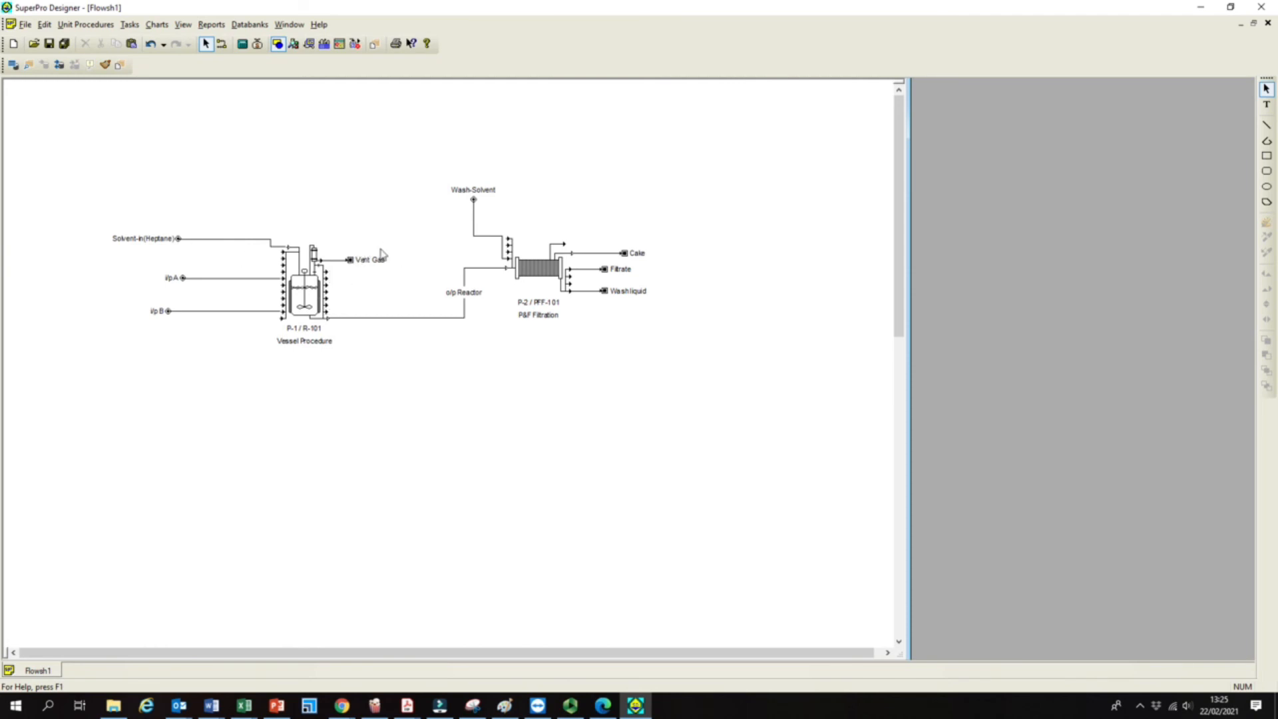
pyautogui.click(328, 322)
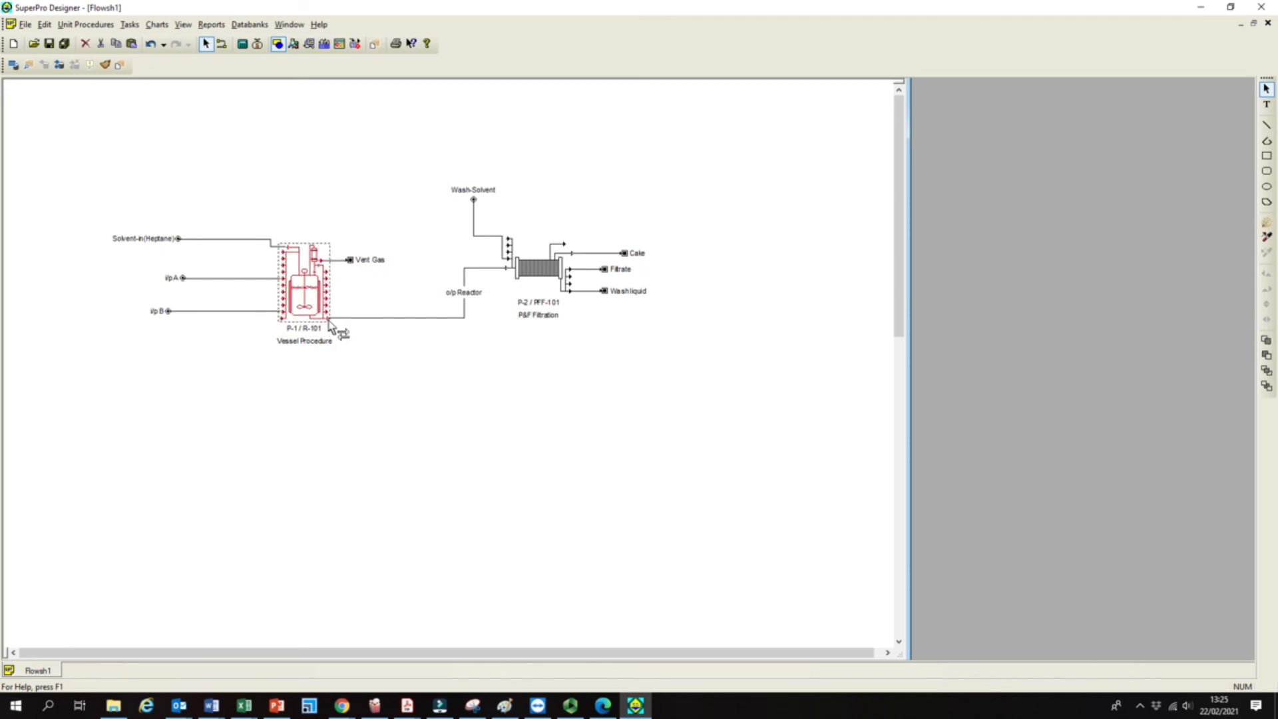
pyautogui.click(392, 319)
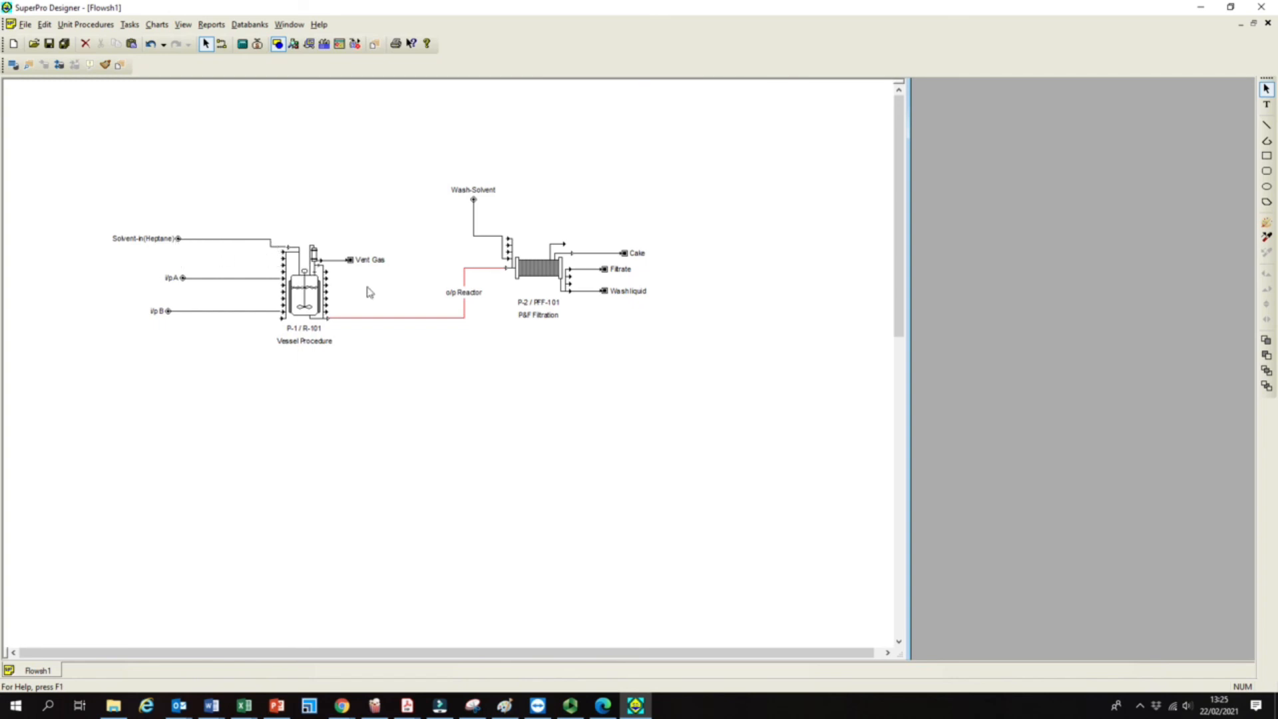
# Open the list of flowsheet tasks
pyautogui.click(129, 24)
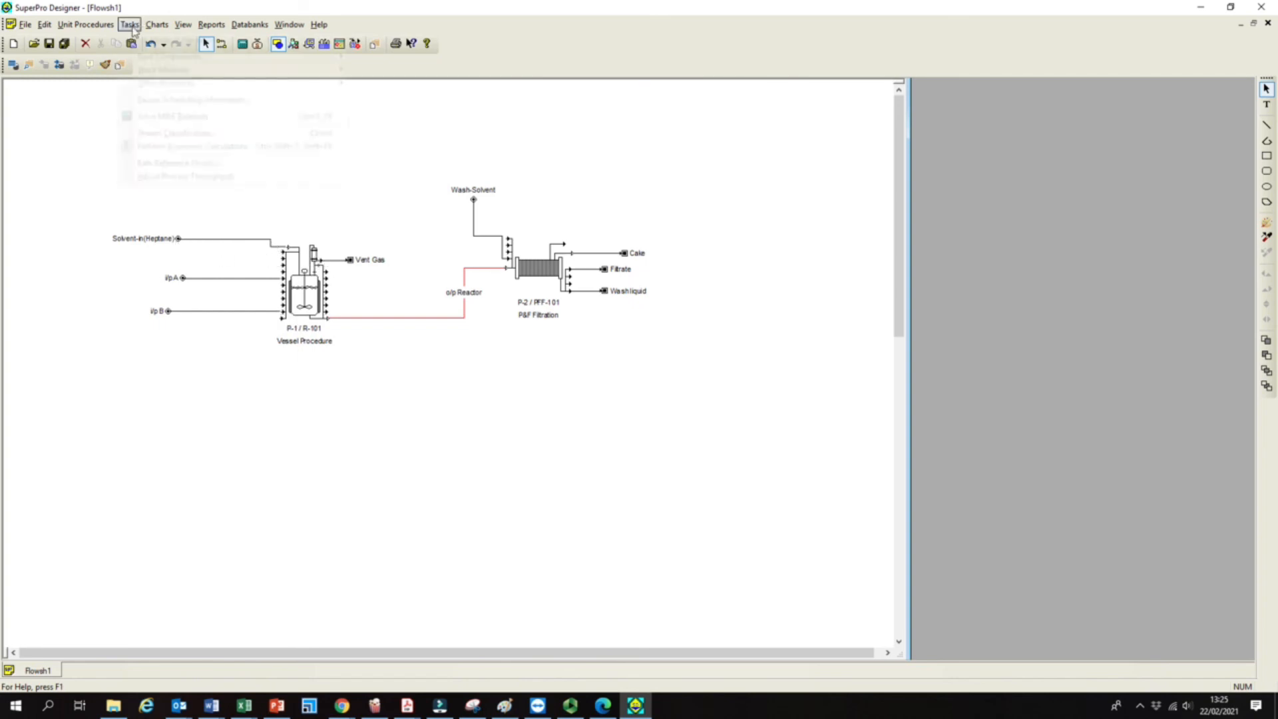